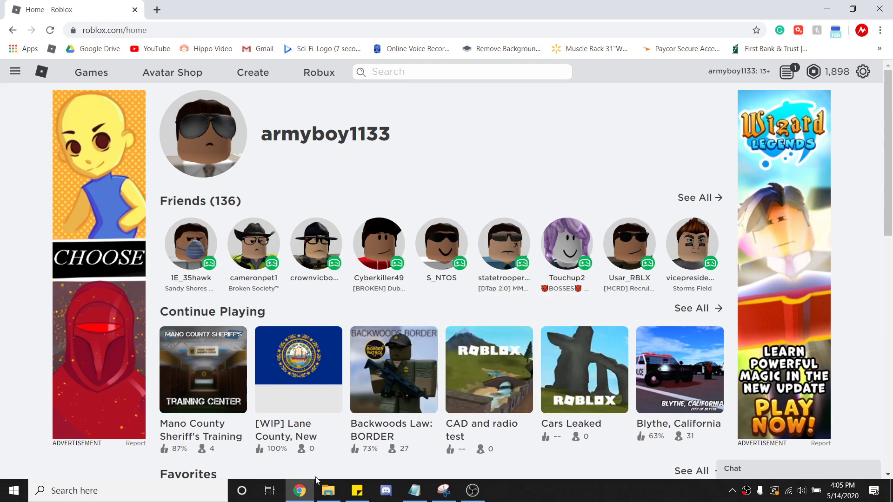
Launch Roblox Studio by searching 'robl' in the Windows taskbar search
{"action": "left_click", "coordinate": [135, 498]}
{"action": "type", "text": "robl"}
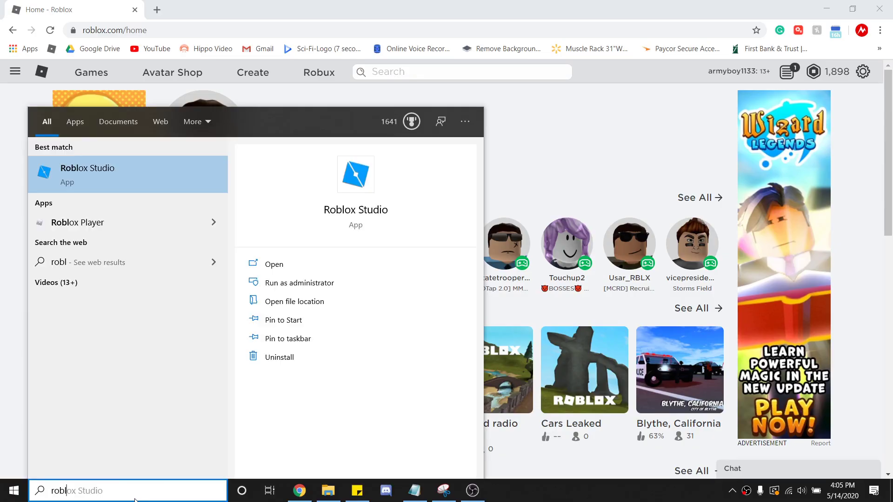
{"action": "key", "text": "Return"}
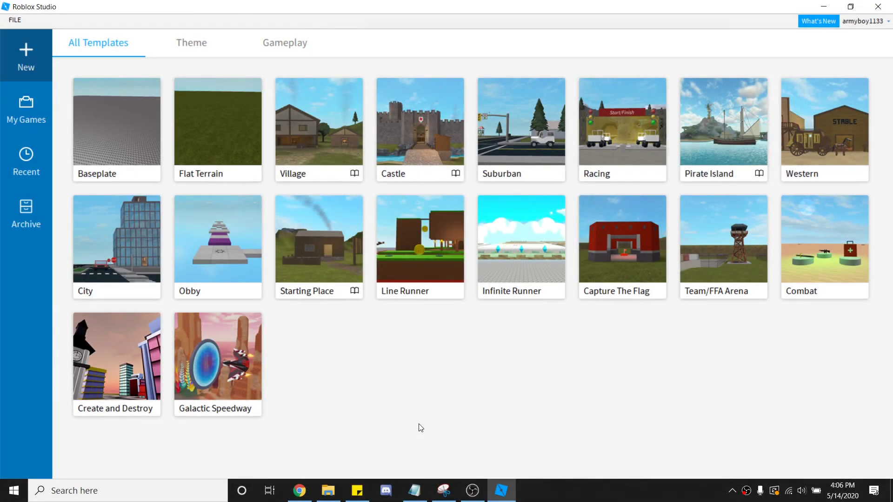
Open the YoutubeMoneyBoy place from My Games and show the VIEW ribbon's panel options
{"action": "left_click", "coordinate": [30, 114]}
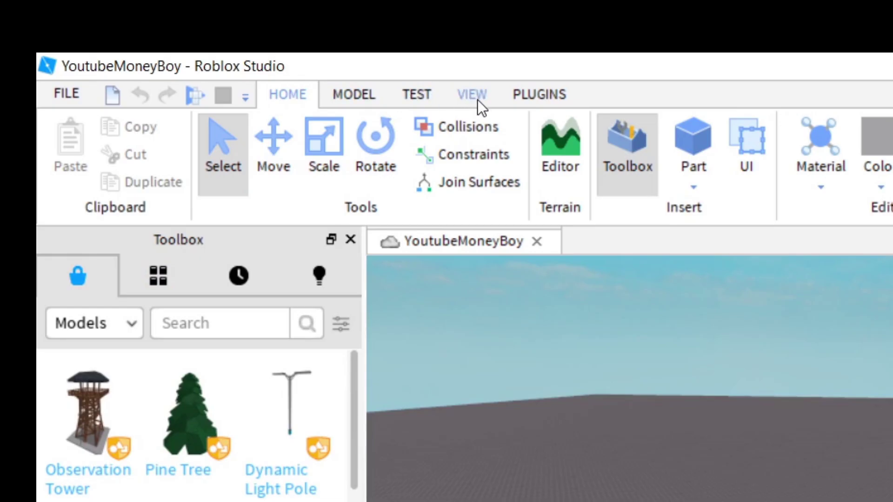
{"action": "left_click", "coordinate": [472, 96]}
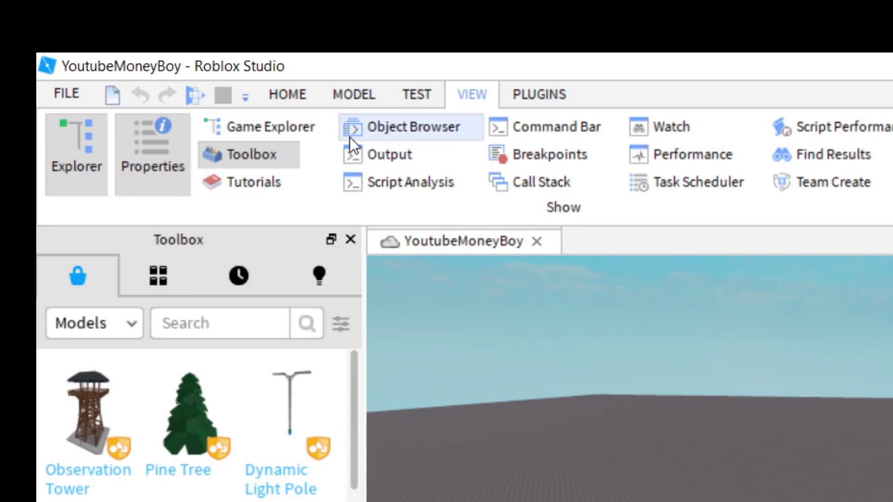
Turn Allow HTTP Requests On under Game Settings > Options and save
{"action": "left_click", "coordinate": [293, 96]}
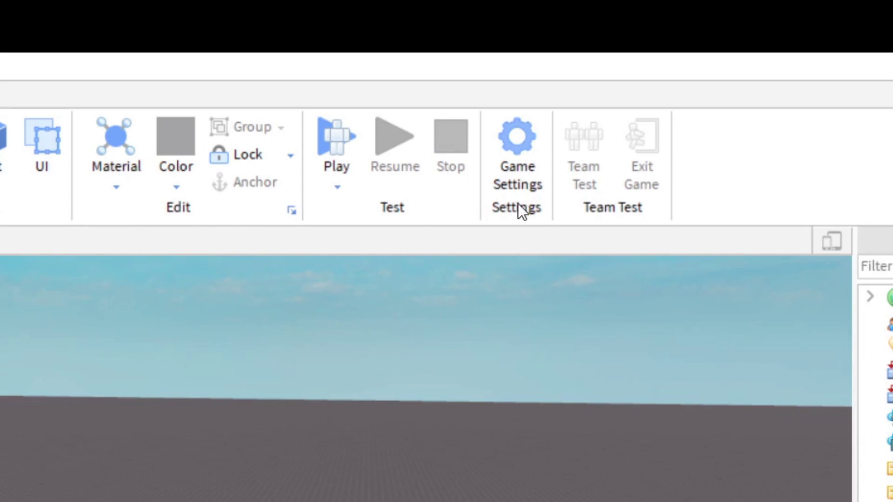
{"action": "left_click", "coordinate": [516, 149]}
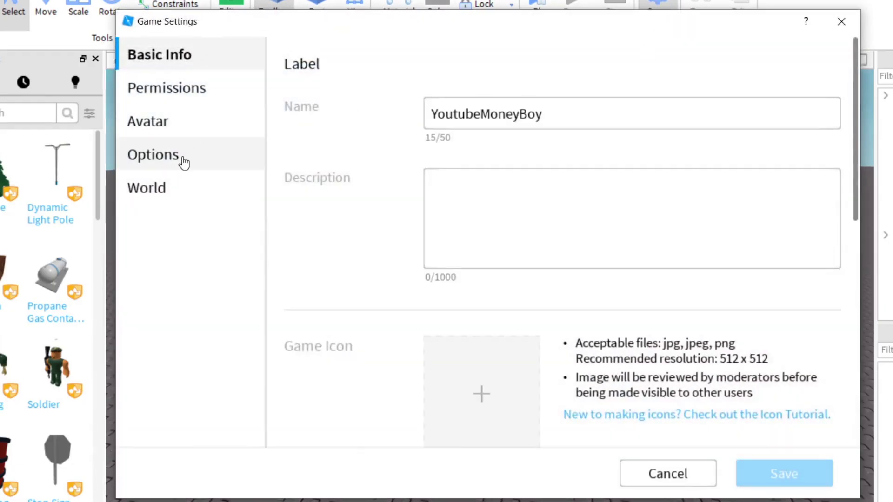
{"action": "left_click", "coordinate": [184, 161]}
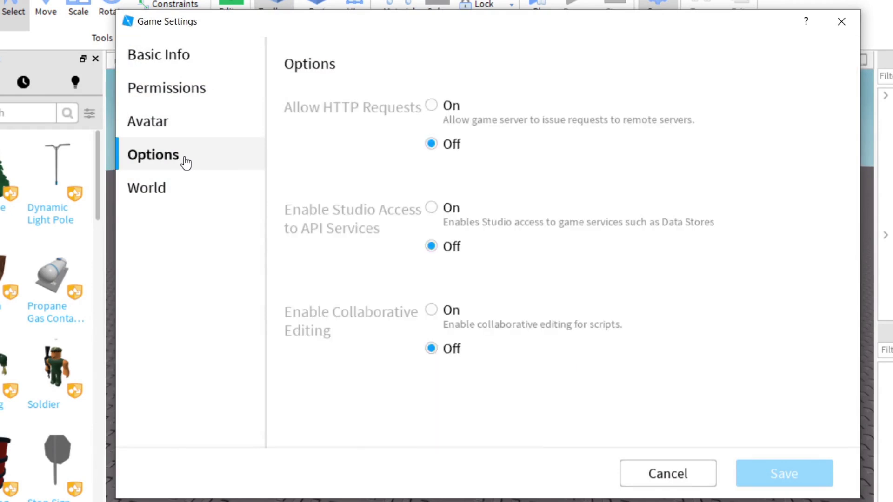
{"action": "left_click", "coordinate": [431, 106]}
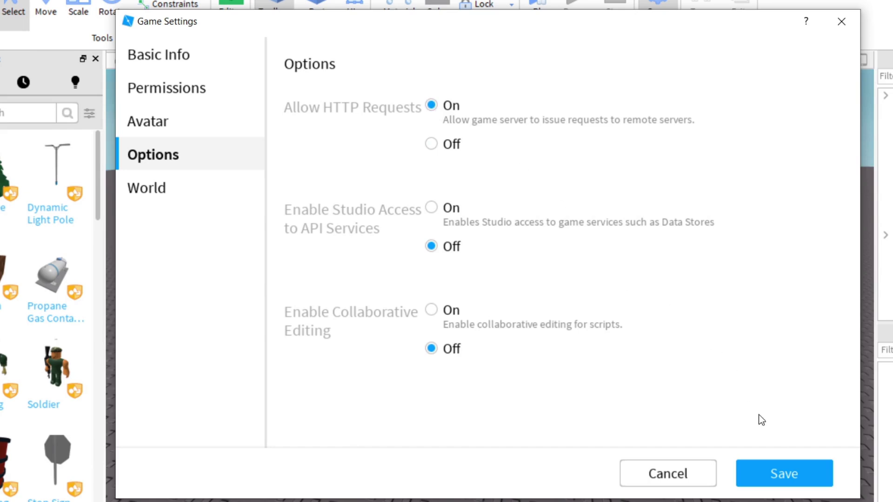
{"action": "left_click", "coordinate": [783, 473]}
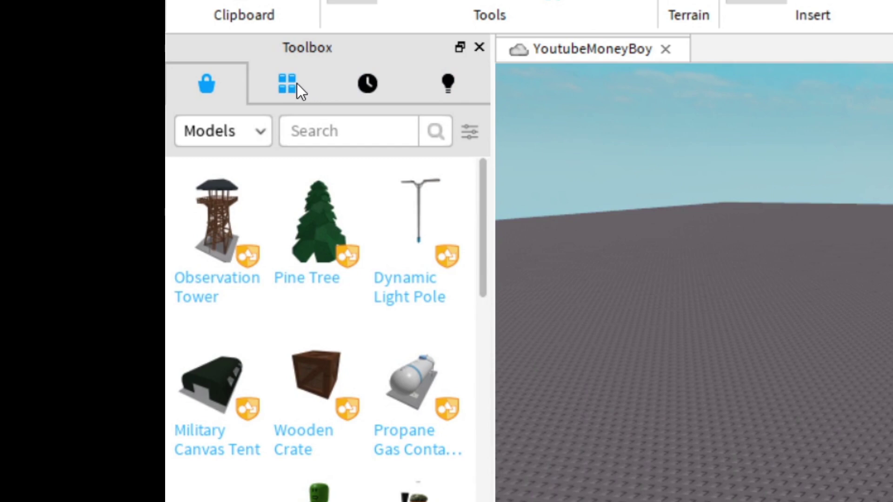
Insert Trello Team Changer from My Models and ungroup its TrelloAPI part into ServerScriptService
{"action": "left_click", "coordinate": [296, 84]}
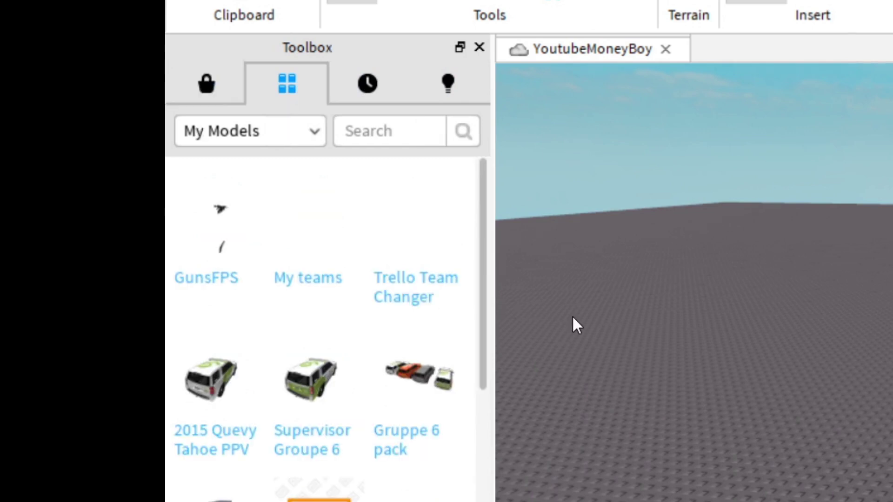
{"action": "mouse_move", "coordinate": [450, 250]}
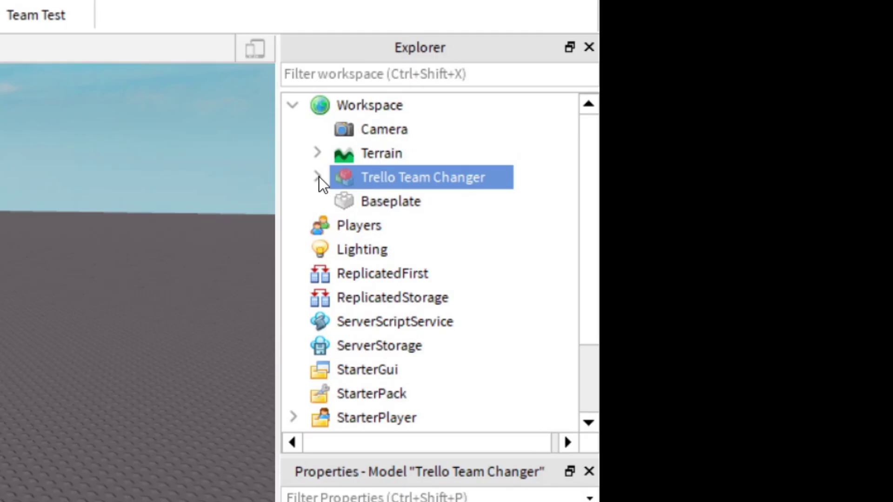
{"action": "left_click", "coordinate": [318, 176]}
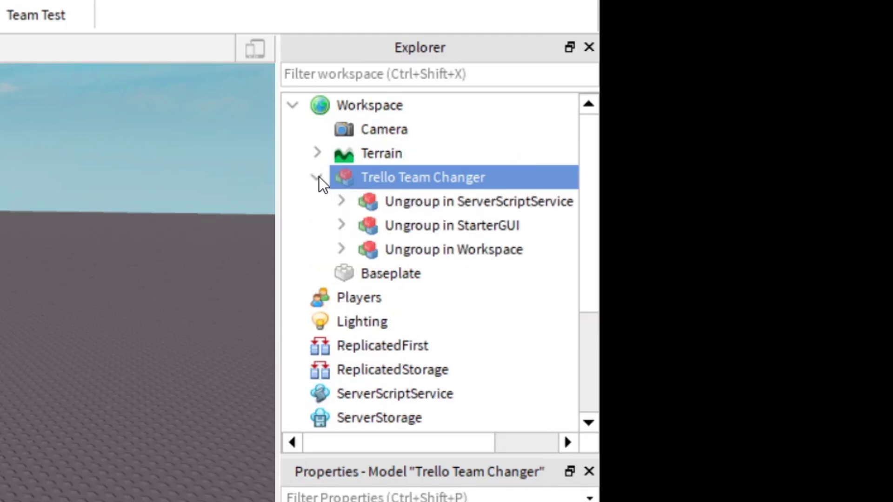
{"action": "left_click", "coordinate": [398, 200]}
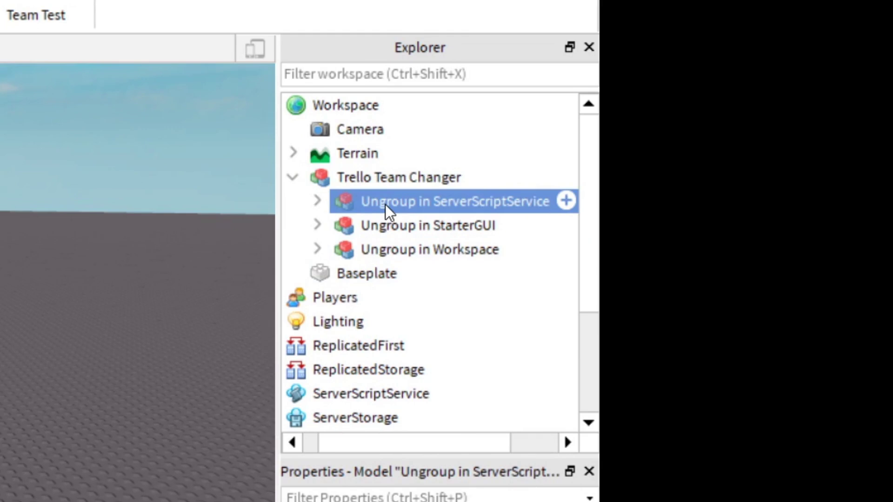
{"action": "left_click_drag", "start_coordinate": [391, 204], "coordinate": [423, 249]}
{"action": "key", "text": "ctrl+u"}
Move the GUI part into StarterGui and ungroup it into TeamSwitchGui
{"action": "scroll", "coordinate": [392, 214], "scroll_direction": "up", "scroll_amount": 2}
{"action": "left_click_drag", "start_coordinate": [383, 205], "coordinate": [398, 302]}
{"action": "scroll", "coordinate": [395, 289], "scroll_direction": "down", "scroll_amount": 2}
{"action": "scroll", "coordinate": [336, 370], "scroll_direction": "down", "scroll_amount": 1}
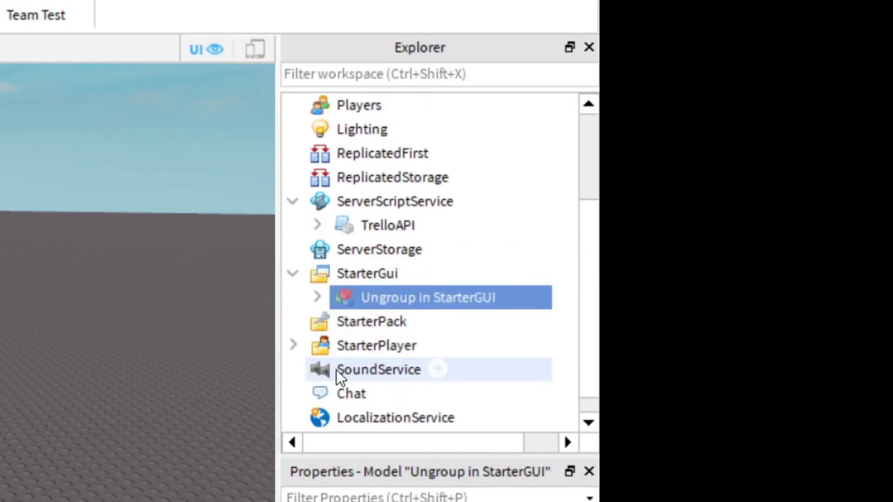
{"action": "key", "text": "ctrl+u"}
Ungroup the TeamEvents folder into Workspace, delete the empty model, and expand TeamEvents
{"action": "scroll", "coordinate": [421, 149], "scroll_direction": "up", "scroll_amount": 2}
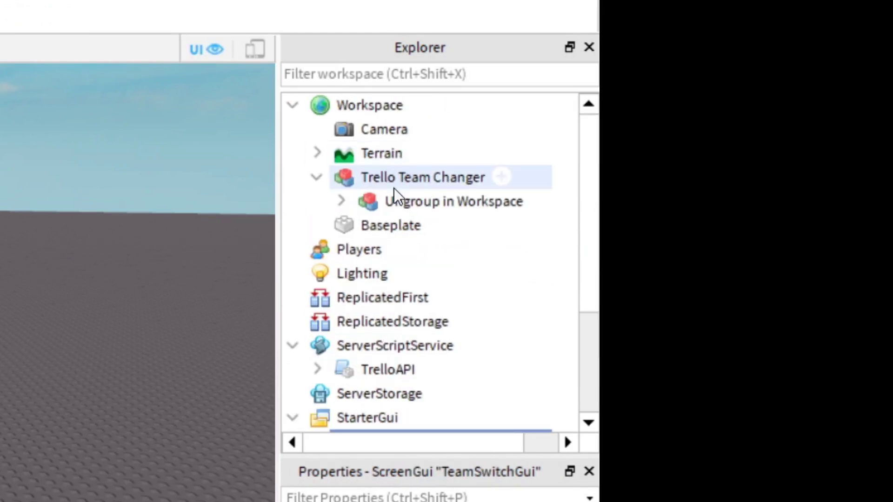
{"action": "left_click_drag", "start_coordinate": [398, 203], "coordinate": [384, 112]}
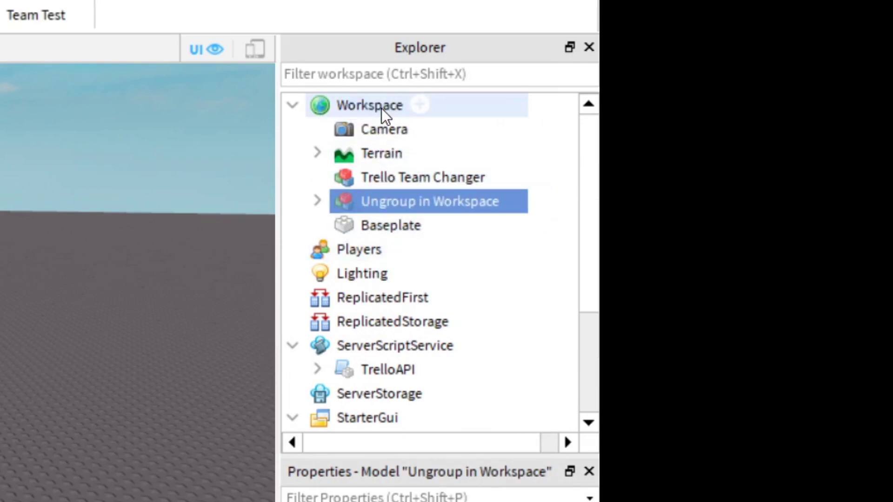
{"action": "key", "text": "ctrl+u"}
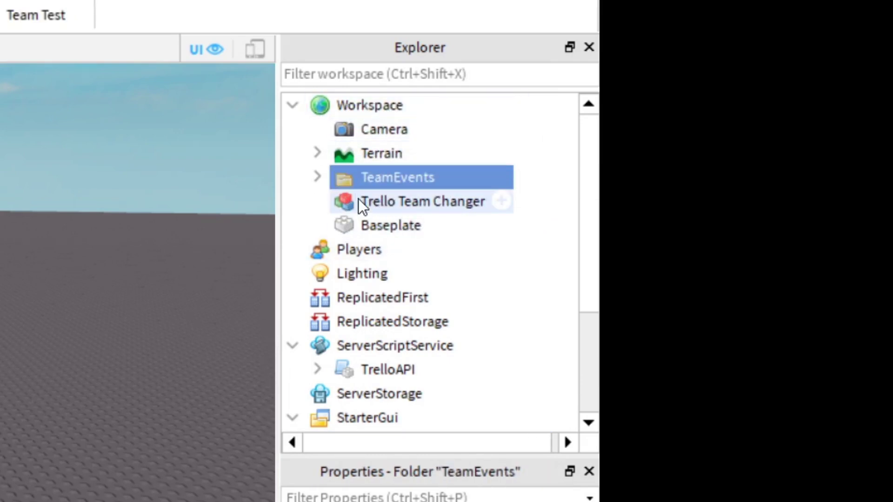
{"action": "left_click", "coordinate": [385, 205]}
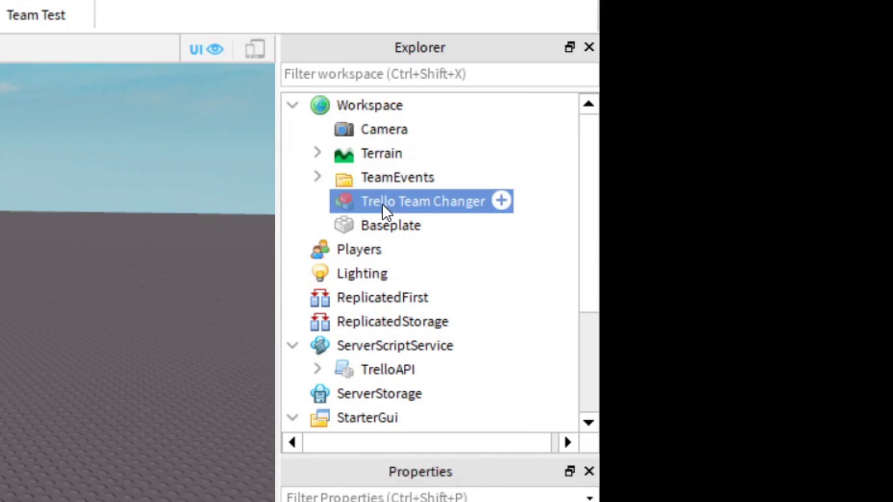
{"action": "key", "text": "Delete"}
{"action": "scroll", "coordinate": [378, 317], "scroll_direction": "down", "scroll_amount": 2}
{"action": "scroll", "coordinate": [785, 218], "scroll_direction": "up", "scroll_amount": 2}
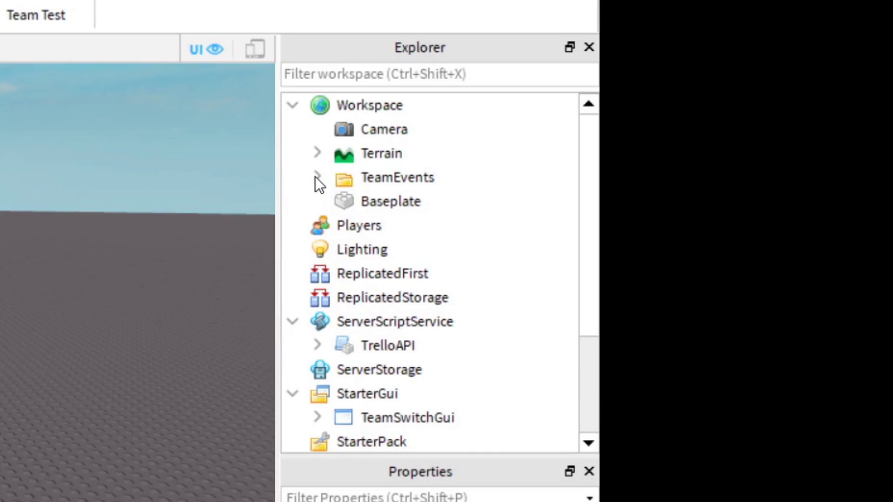
{"action": "left_click", "coordinate": [316, 177]}
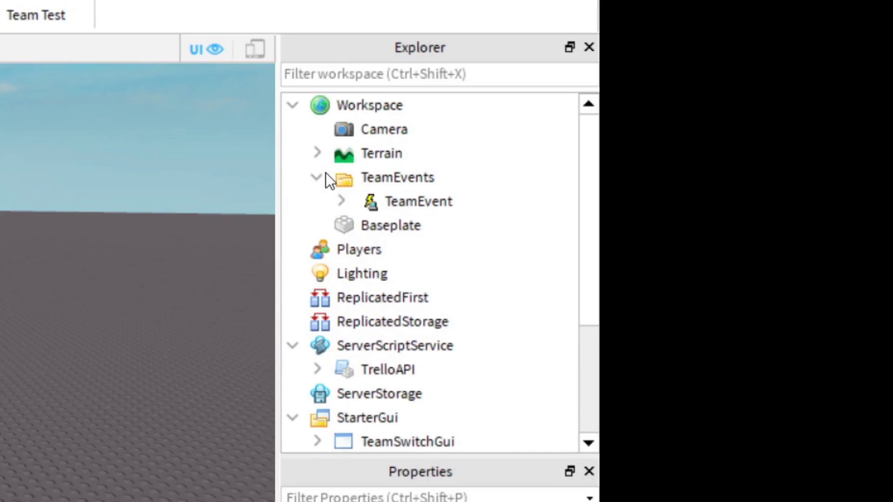
Open TeamEvent's Main script, then switch to the Chrome window
{"action": "left_click", "coordinate": [340, 200]}
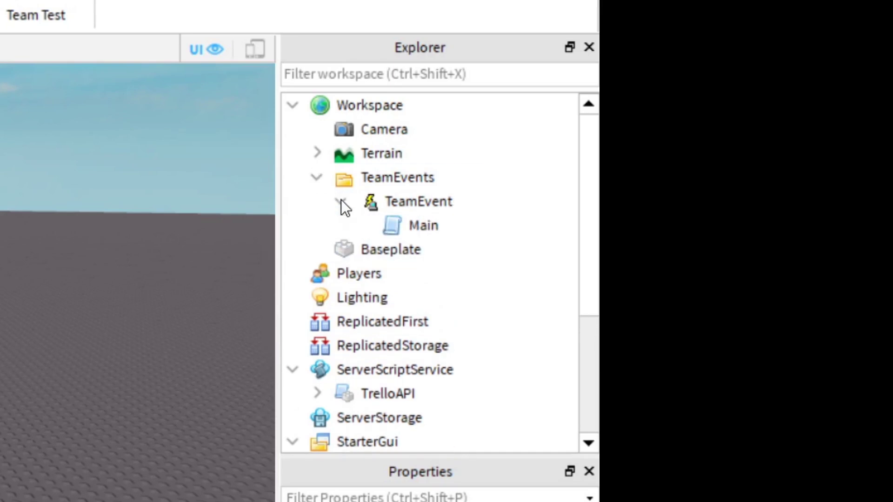
{"action": "double_click", "coordinate": [390, 225]}
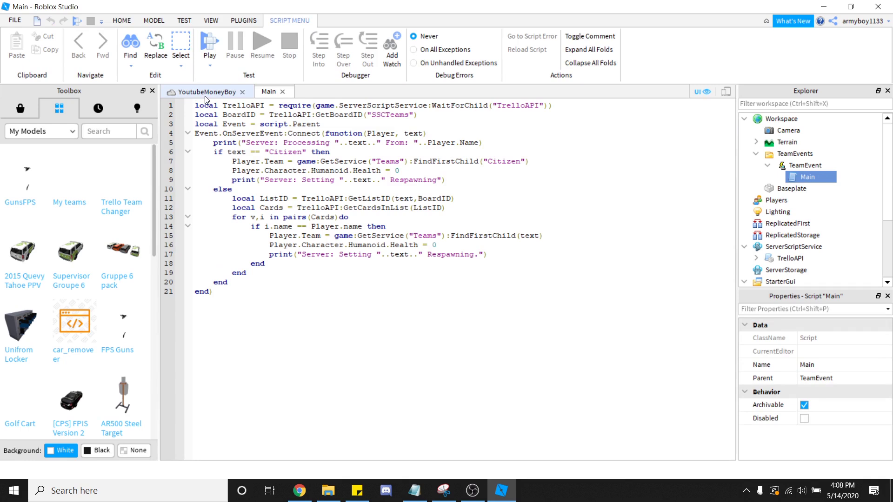
{"action": "left_click", "coordinate": [309, 493]}
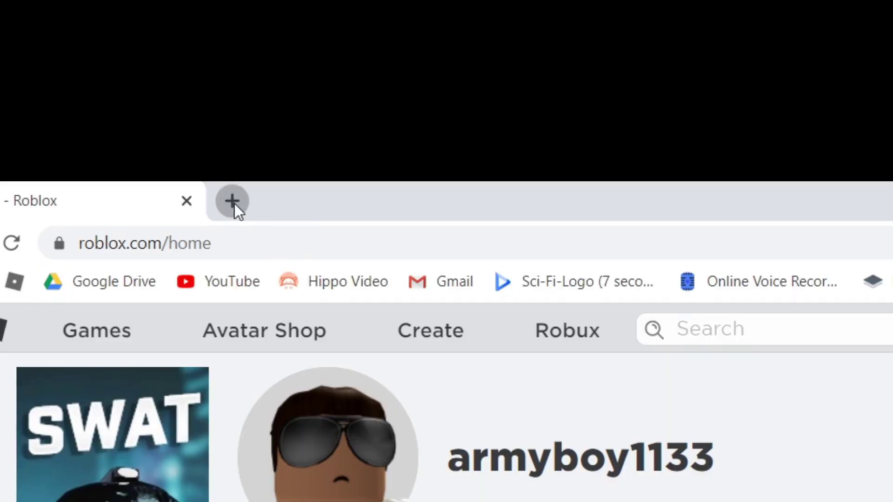
Load trello.com in a new browser tab
{"action": "left_click", "coordinate": [232, 200]}
{"action": "type", "text": "tr"}
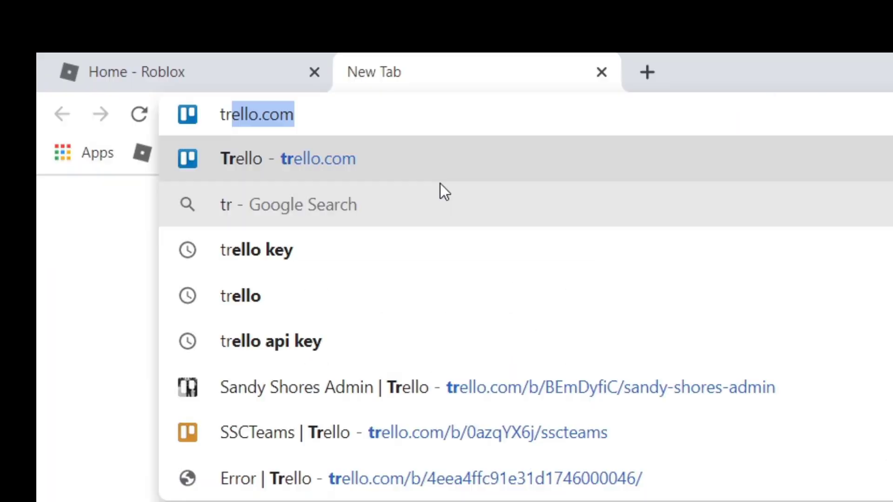
{"action": "key", "text": "Return"}
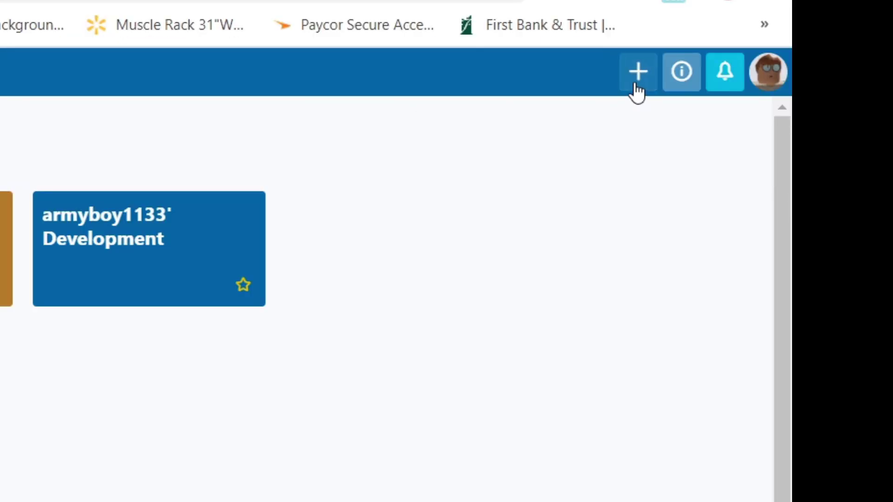
Create a Trello board titled YouTubeTrello, skipping the first list
{"action": "left_click", "coordinate": [635, 86]}
{"action": "left_click", "coordinate": [553, 192]}
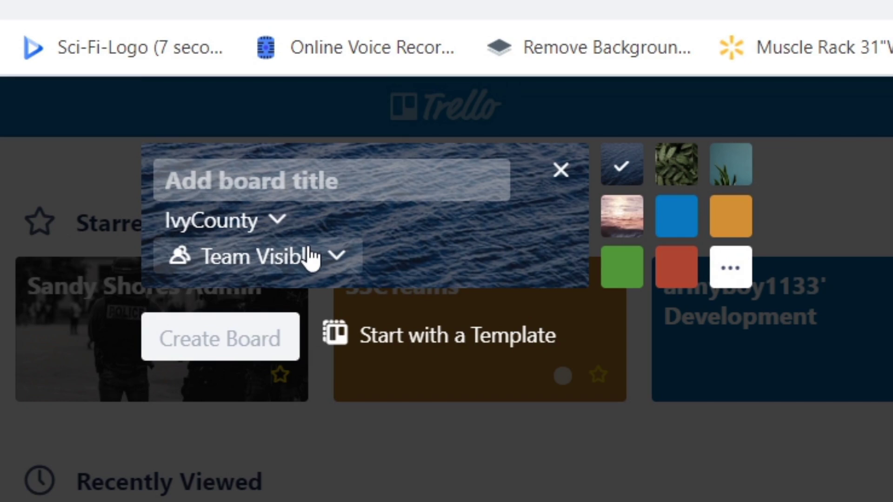
{"action": "type", "text": "Yout"}
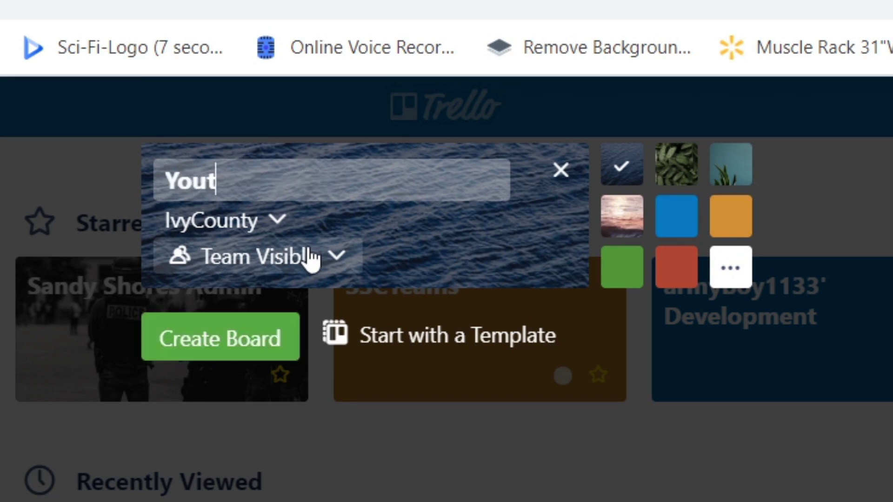
{"action": "type", "text": "T"}
{"action": "key", "text": "BackSpace"}
{"action": "key", "text": "BackSpace"}
{"action": "type", "text": "TubeTrello"}
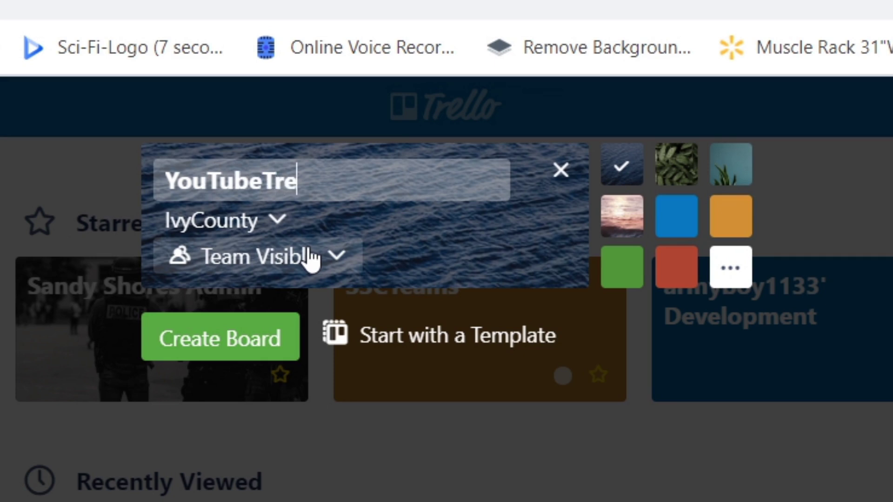
{"action": "left_click", "coordinate": [250, 346]}
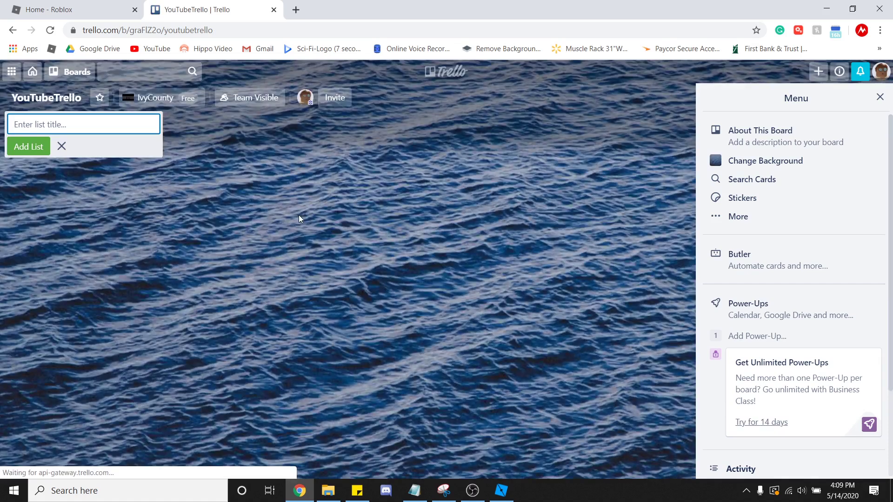
{"action": "left_click", "coordinate": [286, 209]}
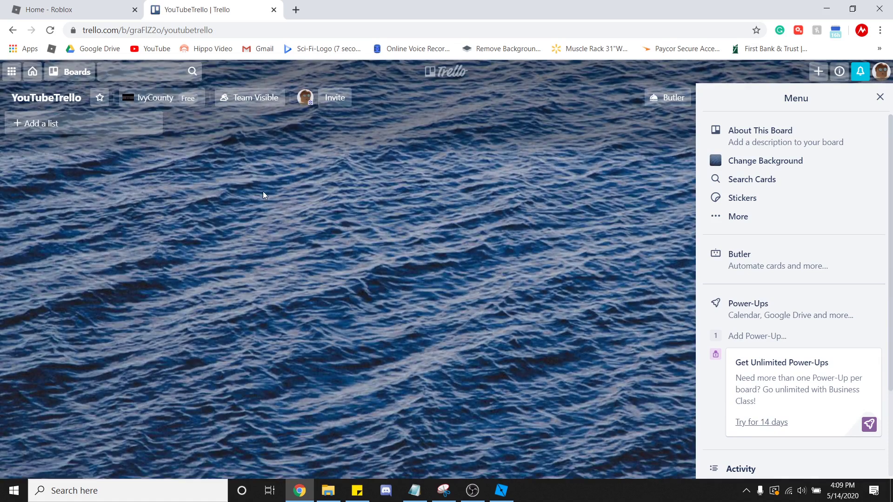
{"action": "left_click", "coordinate": [38, 98]}
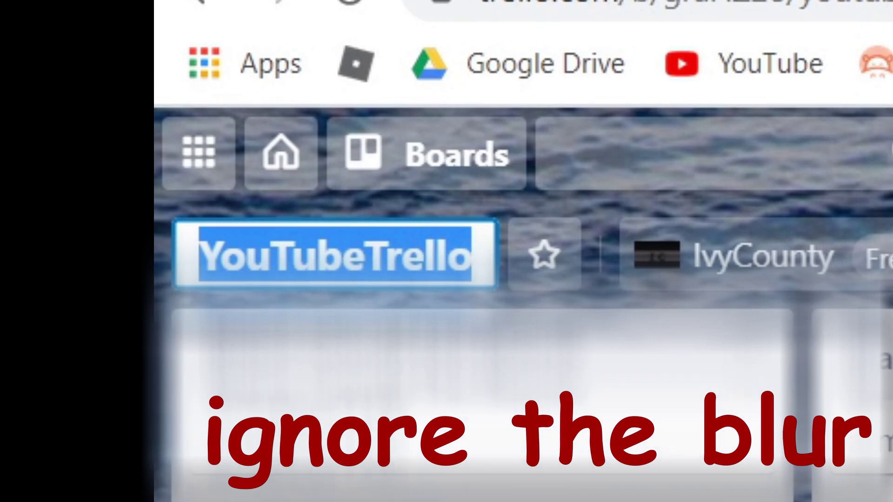
Keep the board title, select the board ID, and close the Main script
{"action": "key", "text": "Return"}
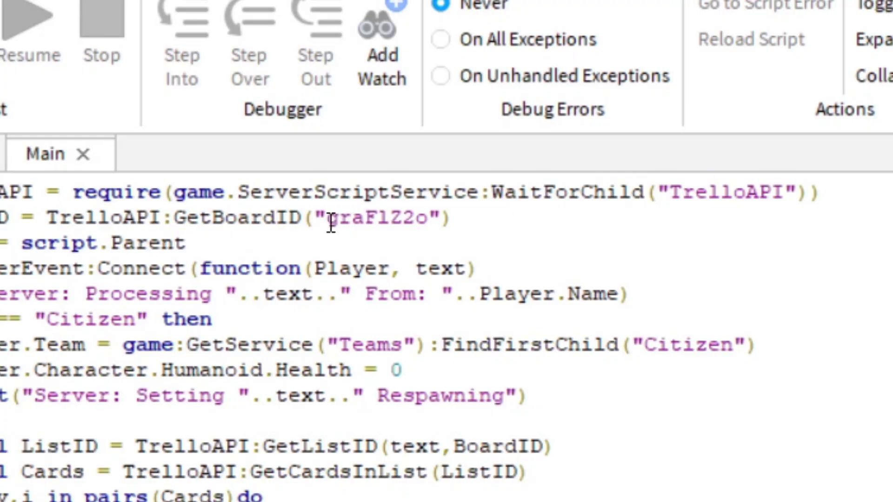
{"action": "left_click_drag", "start_coordinate": [372, 115], "coordinate": [410, 117]}
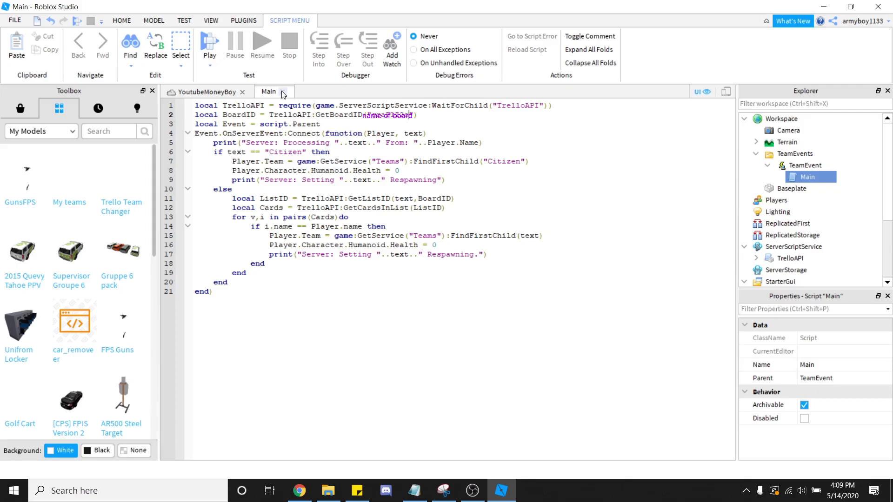
{"action": "left_click", "coordinate": [282, 91]}
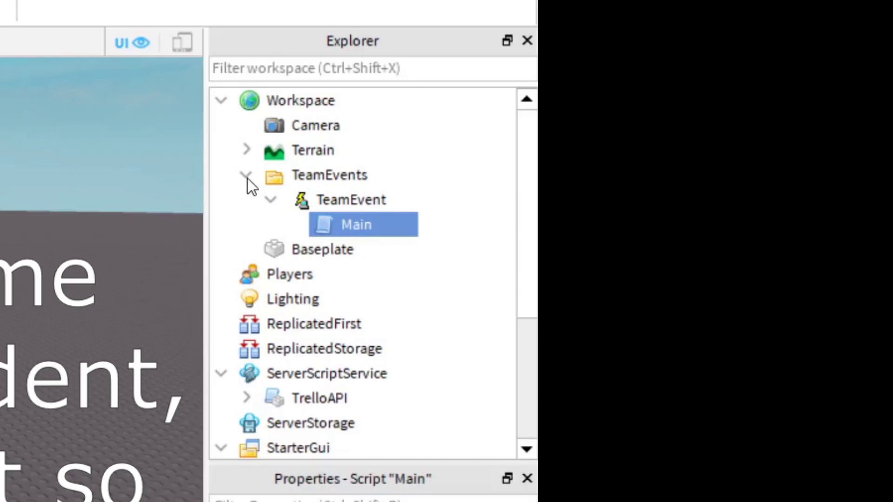
Collapse TeamEvents, expand TrelloAPI to select its Token, and bring up the links notes
{"action": "left_click", "coordinate": [247, 178]}
{"action": "scroll", "coordinate": [253, 223], "scroll_direction": "down", "scroll_amount": 1}
{"action": "left_click", "coordinate": [257, 273]}
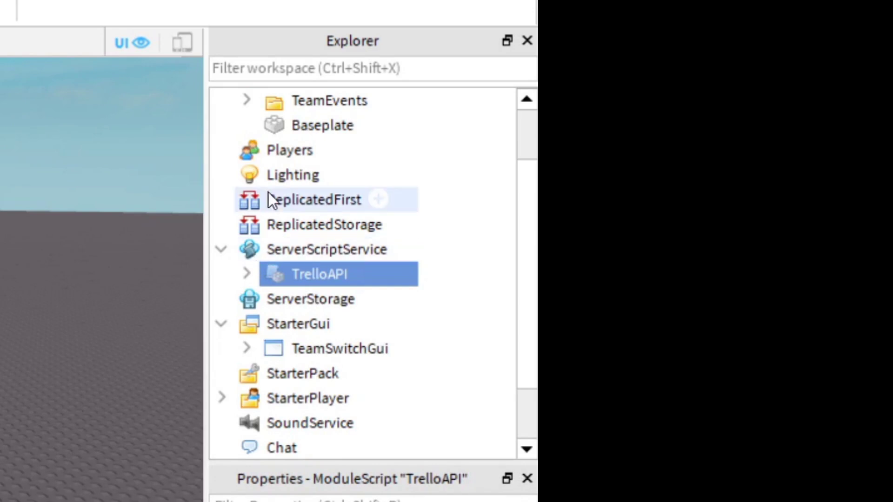
{"action": "left_click", "coordinate": [246, 274]}
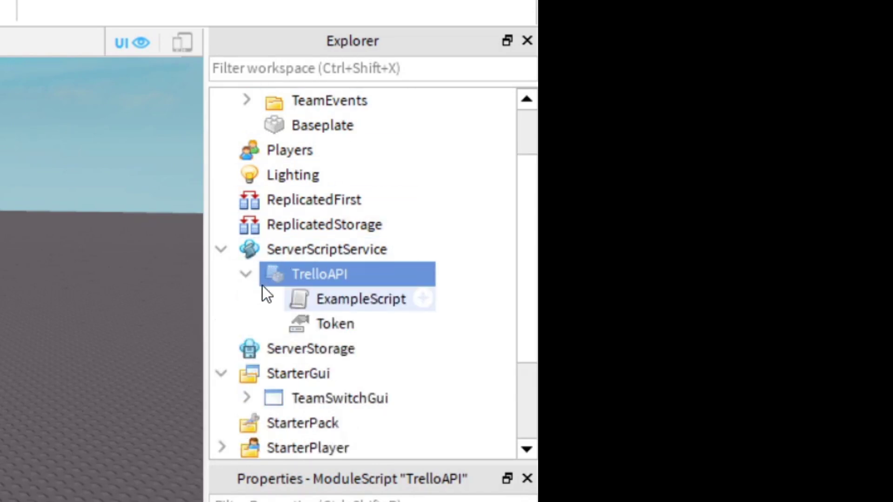
{"action": "left_click", "coordinate": [311, 320]}
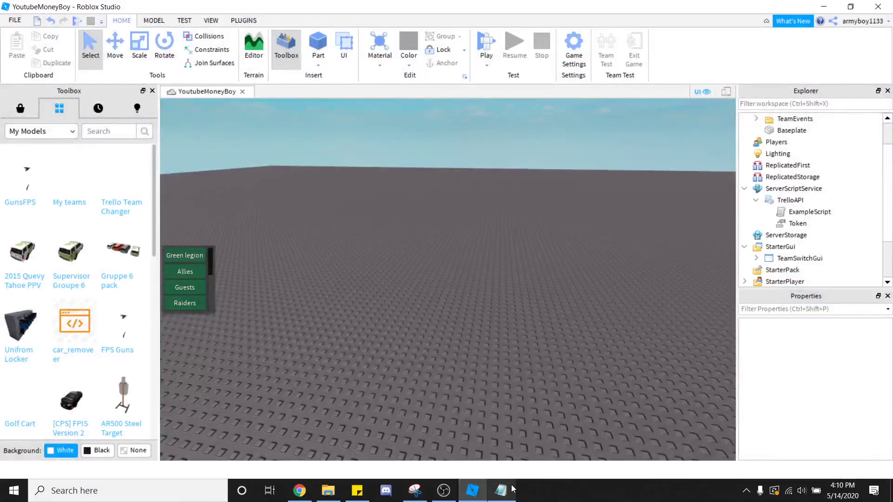
{"action": "left_click", "coordinate": [501, 490]}
Load the Trello app-key URL from Notepad in a new tab and copy the API key
{"action": "left_click_drag", "start_coordinate": [346, 168], "coordinate": [134, 169]}
{"action": "key", "text": "ctrl+c"}
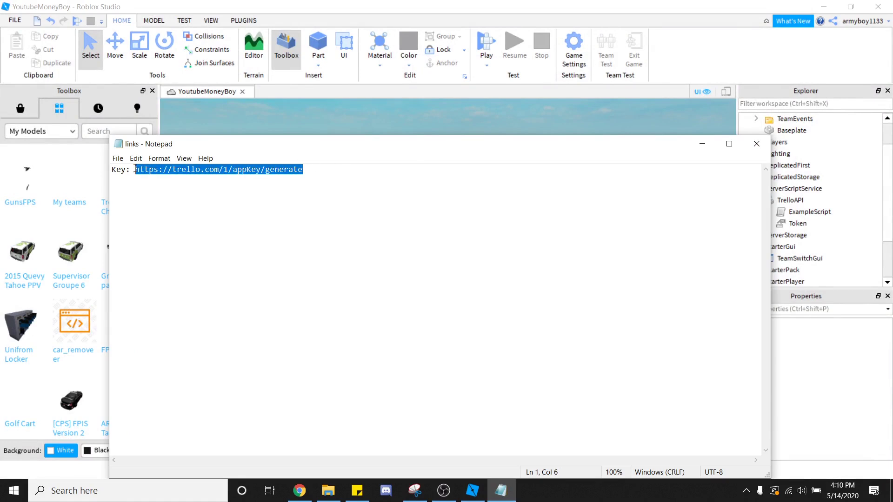
{"action": "left_click", "coordinate": [425, 124]}
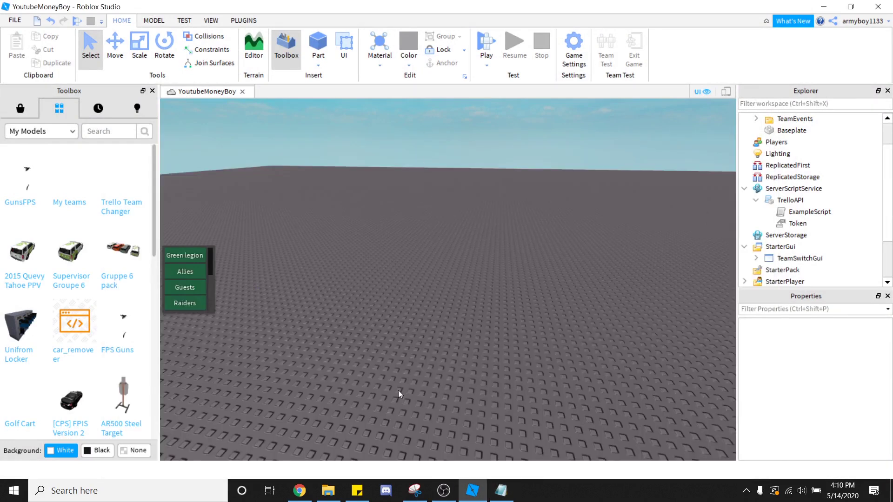
{"action": "left_click", "coordinate": [310, 498]}
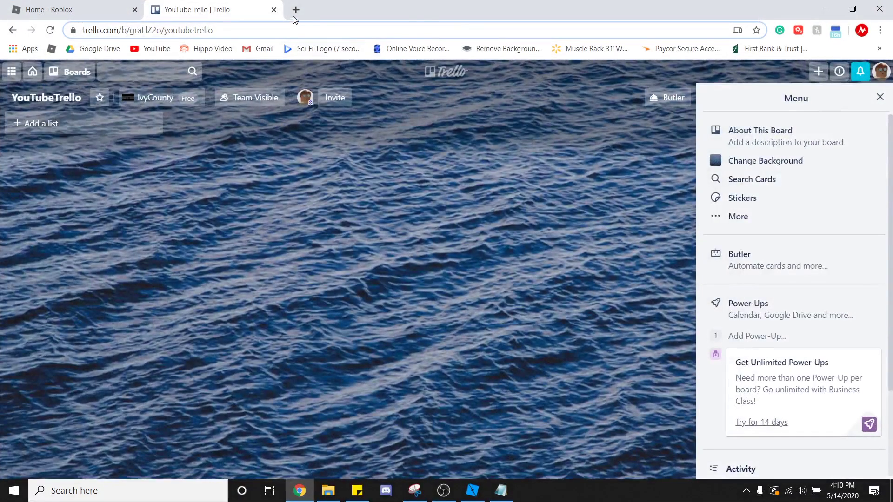
{"action": "left_click", "coordinate": [295, 14]}
{"action": "key", "text": "ctrl+v"}
{"action": "key", "text": "Return"}
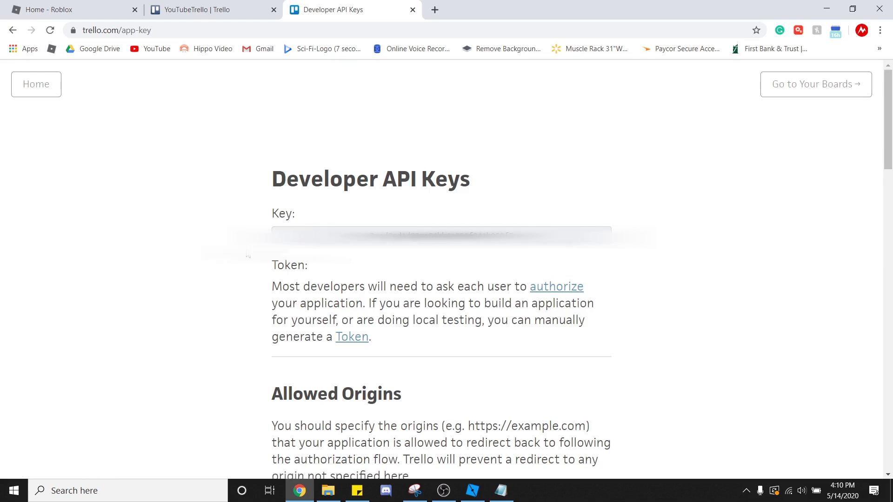
{"action": "left_click_drag", "start_coordinate": [549, 233], "coordinate": [364, 234]}
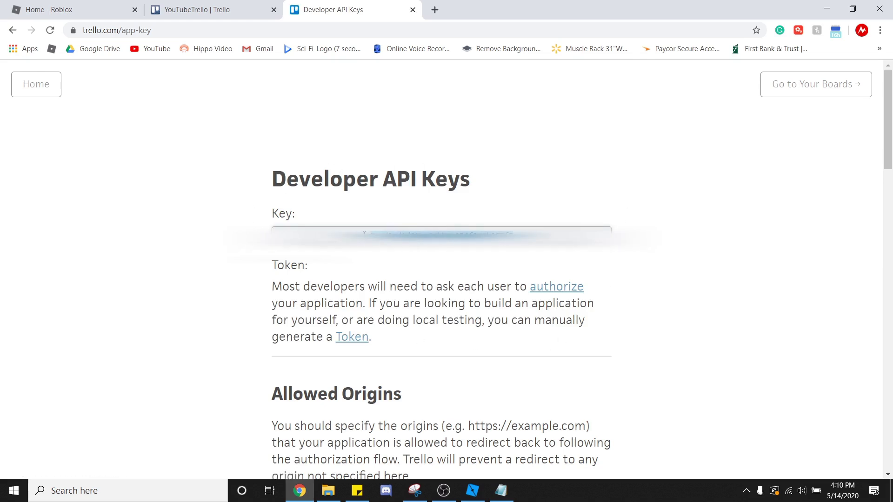
{"action": "left_click", "coordinate": [472, 492]}
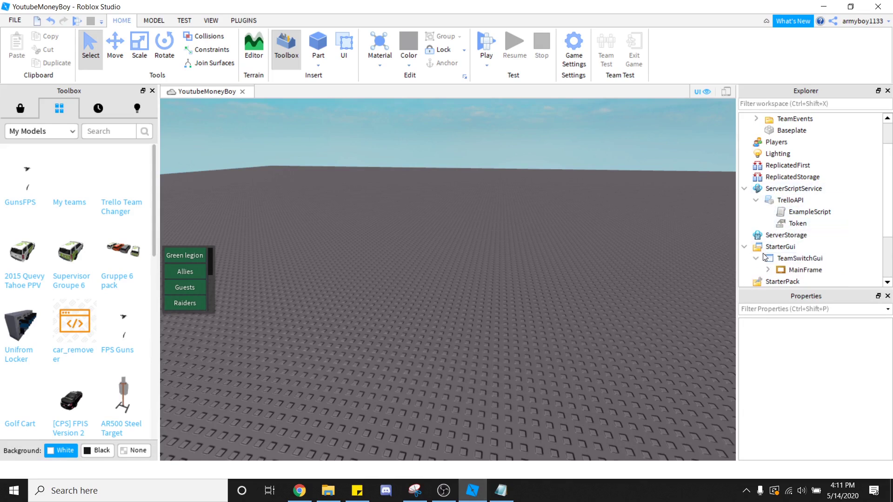
Fix the 'linxk' typo to 'link' on line 43 of TrelloAPI and close the module
{"action": "double_click", "coordinate": [790, 200]}
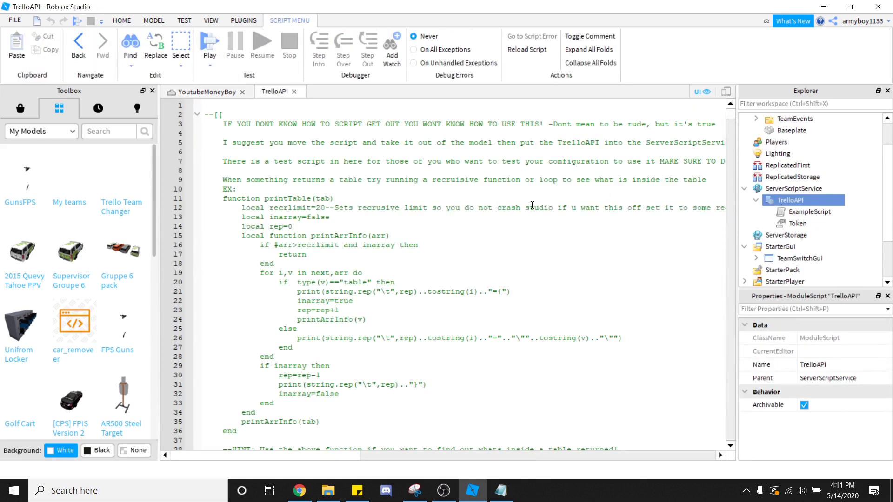
{"action": "scroll", "coordinate": [532, 205], "scroll_direction": "down", "scroll_amount": 5}
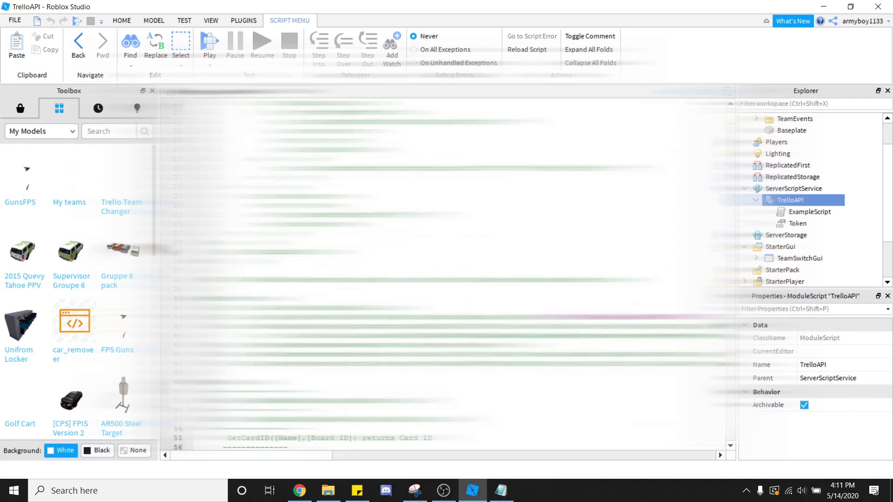
{"action": "mouse_move", "coordinate": [235, 454]}
{"action": "left_mouse_down"}
{"action": "mouse_move", "coordinate": [319, 459]}
{"action": "mouse_move", "coordinate": [281, 456]}
{"action": "left_mouse_up"}
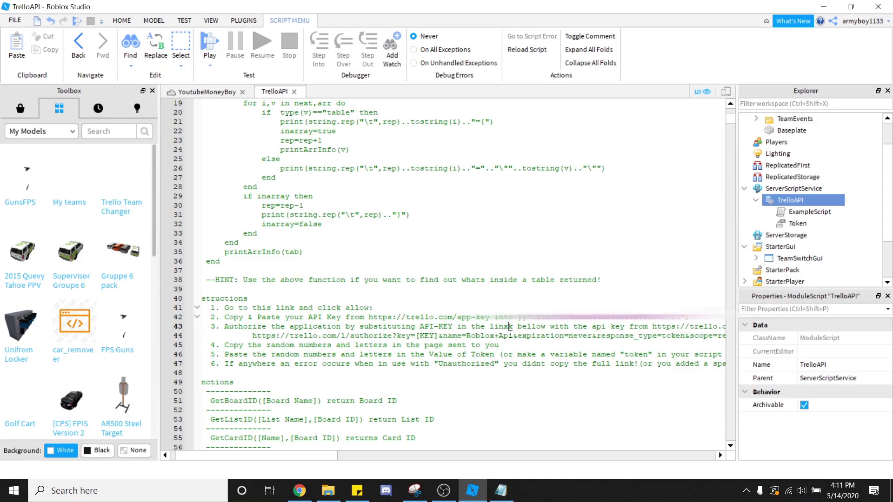
{"action": "key", "text": "BackSpace"}
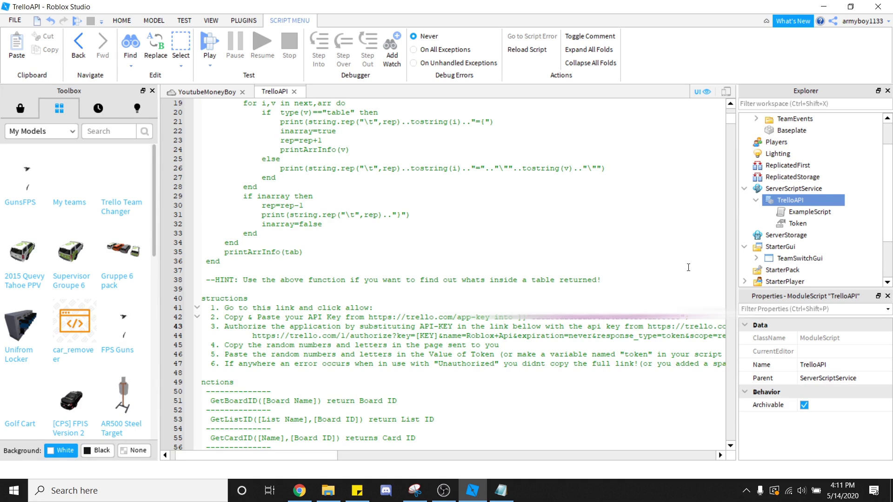
{"action": "left_click", "coordinate": [296, 92]}
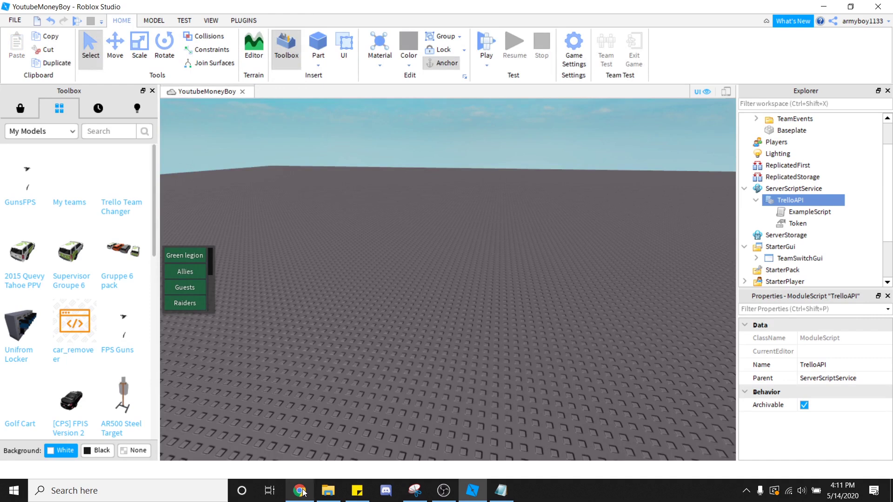
Return to Developer API Keys and open the manual Token authorization page
{"action": "mouse_move", "coordinate": [307, 486]}
{"action": "left_click", "coordinate": [304, 439]}
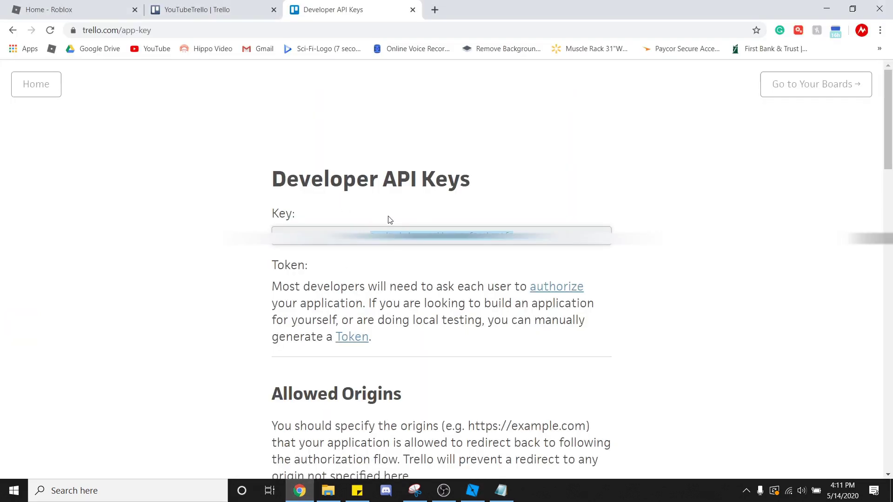
{"action": "left_click", "coordinate": [392, 192]}
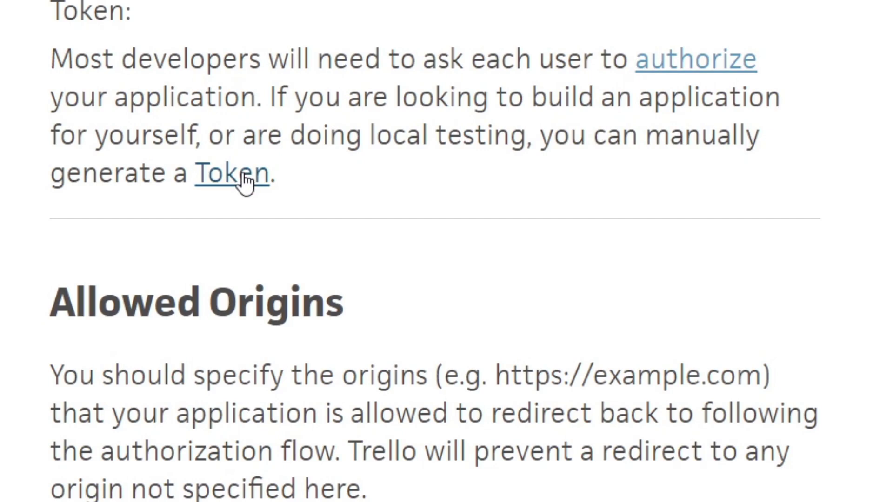
{"action": "left_click", "coordinate": [242, 173]}
{"action": "scroll", "coordinate": [355, 280], "scroll_direction": "down", "scroll_amount": 3}
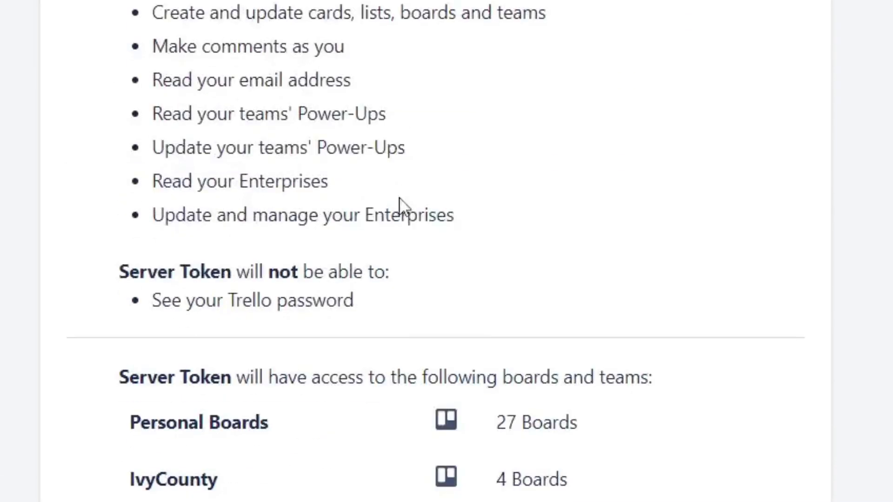
{"action": "scroll", "coordinate": [400, 204], "scroll_direction": "down", "scroll_amount": 7}
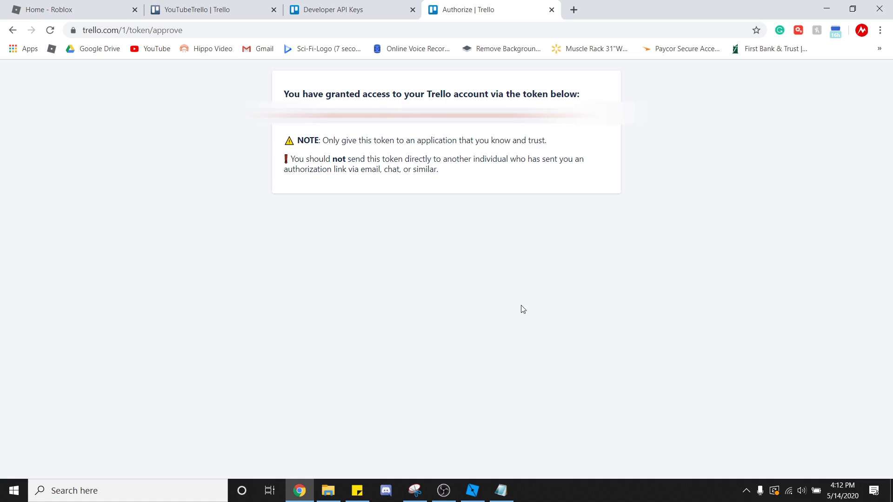
Paste the generated Trello token into the Value of the Token StringValue under TrelloAPI
{"action": "left_click", "coordinate": [482, 497]}
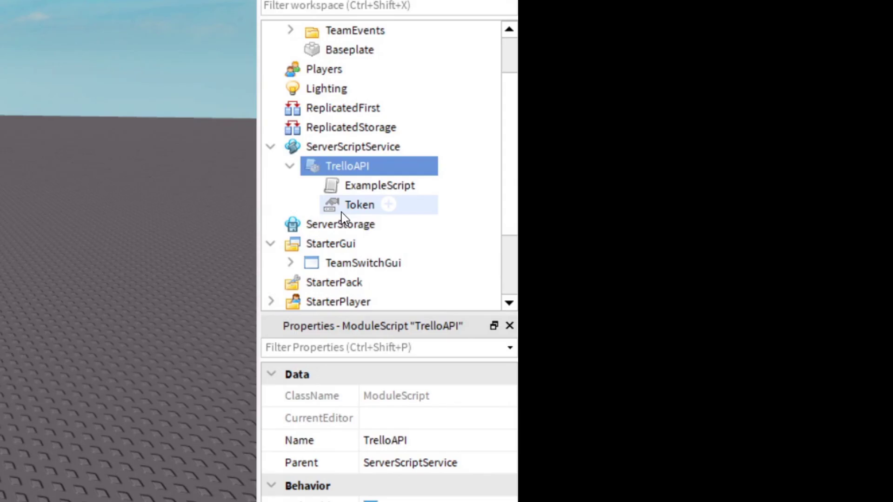
{"action": "left_click", "coordinate": [812, 223]}
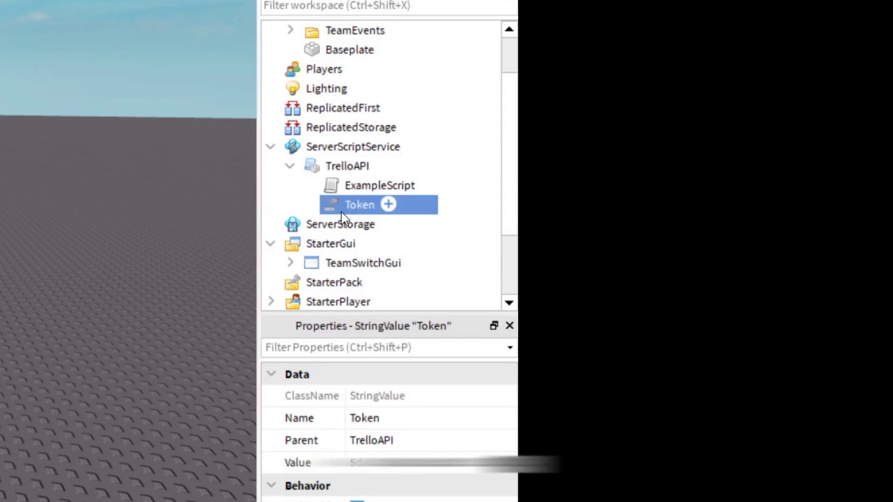
{"action": "left_click", "coordinate": [386, 470]}
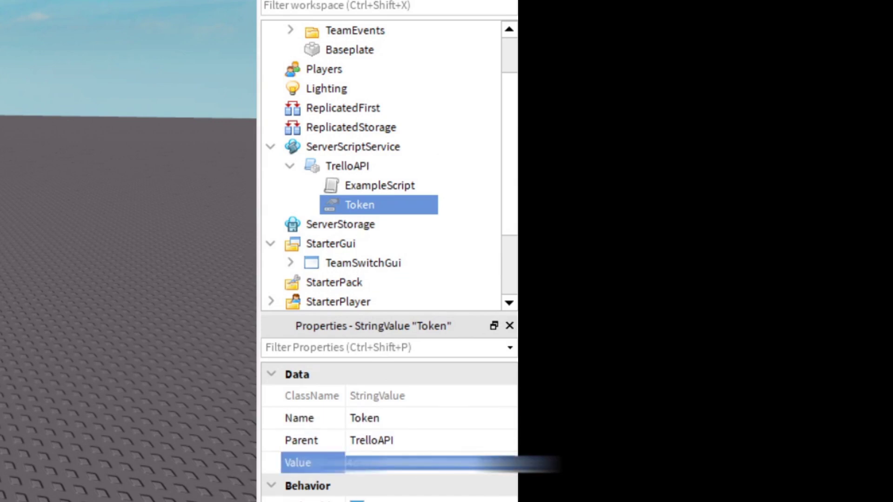
{"action": "key", "text": "ctrl+v"}
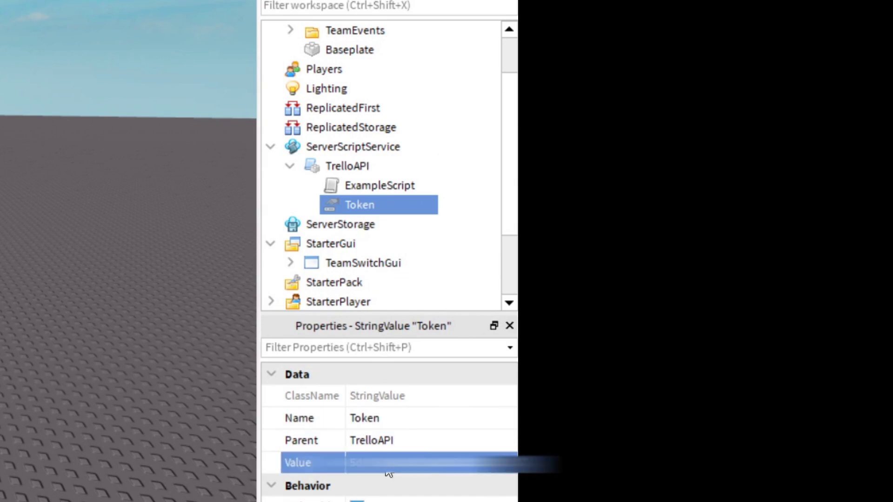
{"action": "left_click", "coordinate": [498, 292]}
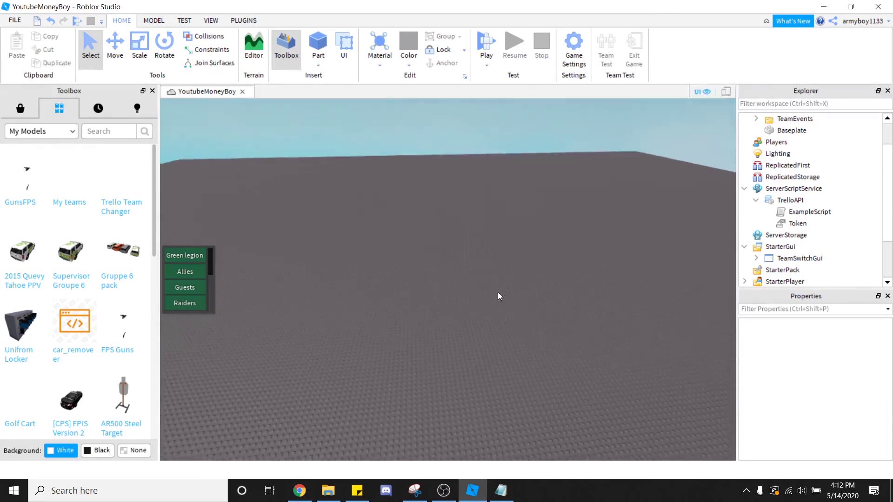
{"action": "scroll", "coordinate": [496, 297], "scroll_direction": "down", "scroll_amount": 2}
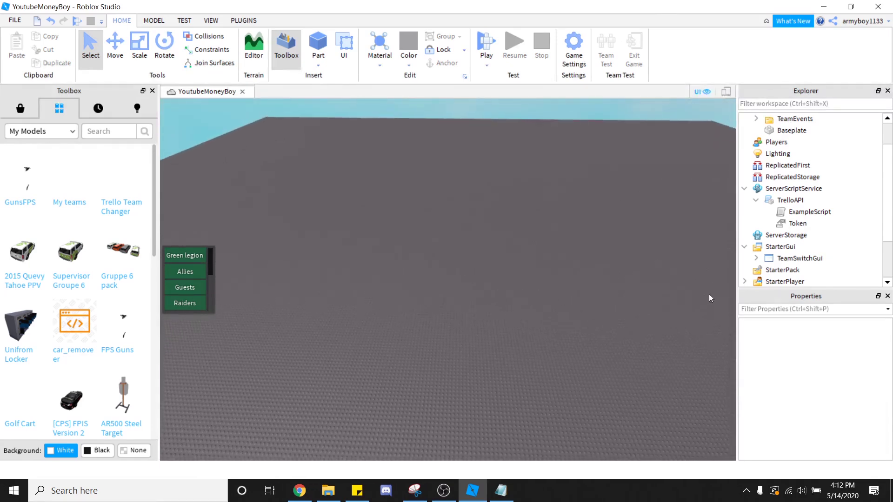
Insert the Teams service and drag in the My teams Toolbox model to add its six teams
{"action": "left_click", "coordinate": [755, 200]}
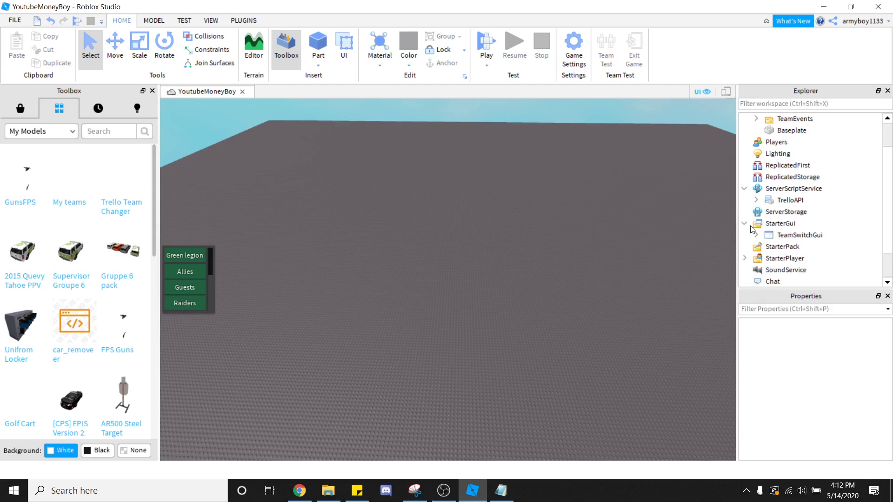
{"action": "left_click", "coordinate": [769, 235]}
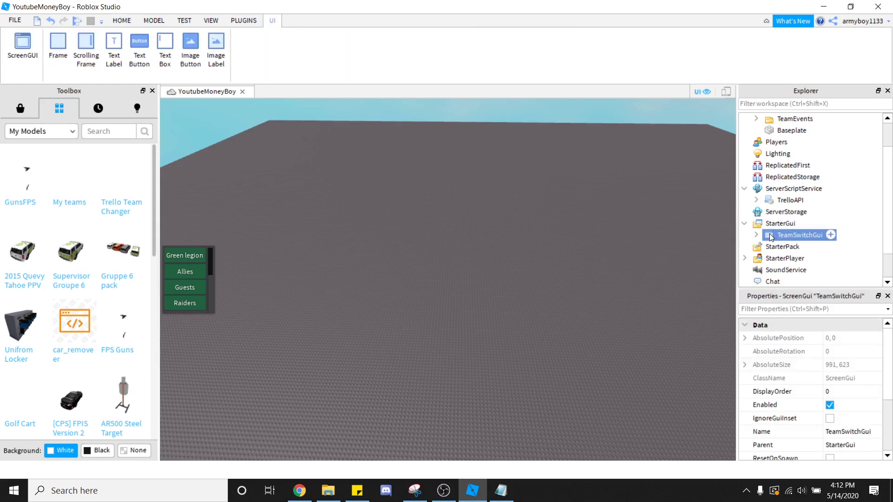
{"action": "left_click", "coordinate": [659, 235]}
{"action": "scroll", "coordinate": [768, 232], "scroll_direction": "down", "scroll_amount": 2}
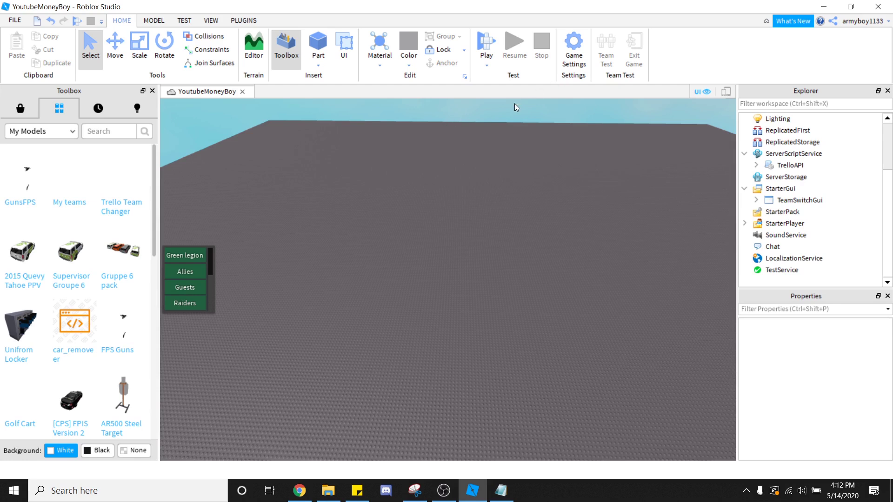
{"action": "left_click", "coordinate": [154, 20]}
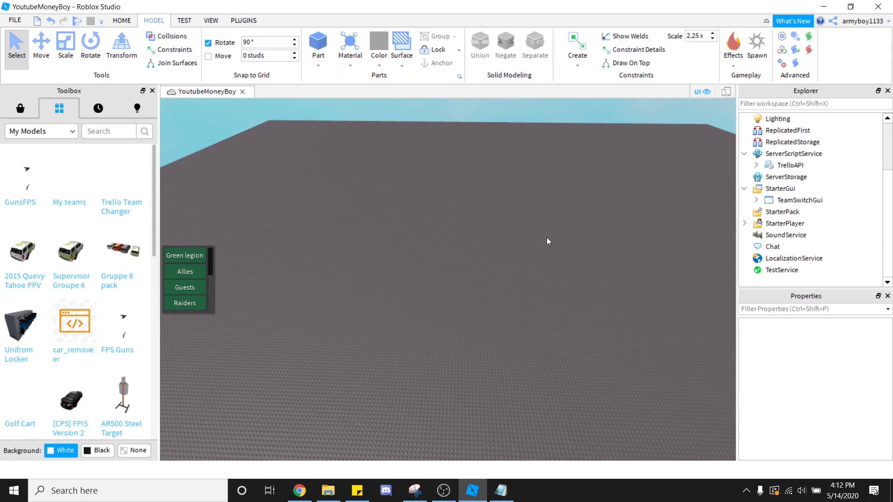
{"action": "left_click", "coordinate": [783, 61]}
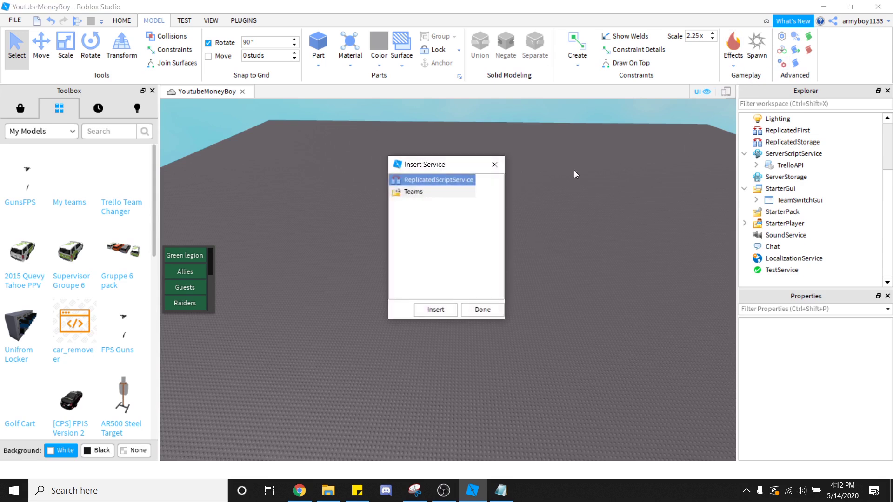
{"action": "left_click", "coordinate": [437, 194]}
{"action": "left_click", "coordinate": [436, 310]}
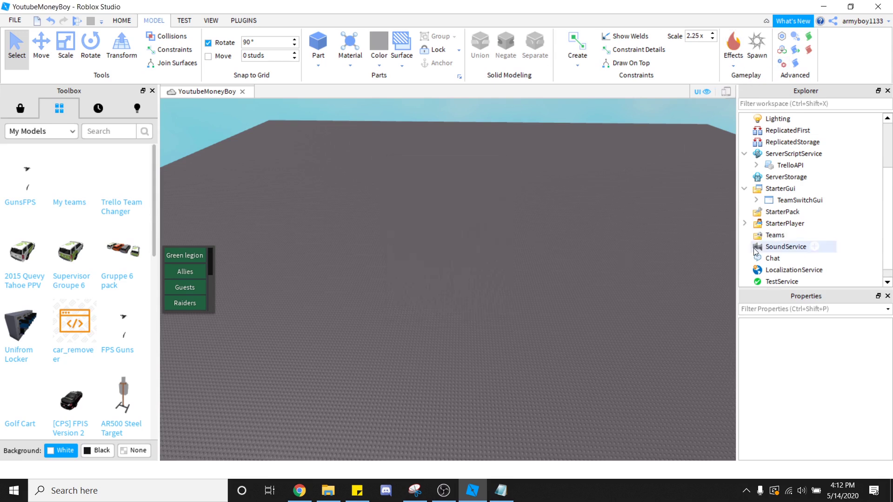
{"action": "left_click_drag", "start_coordinate": [70, 179], "coordinate": [492, 311]}
{"action": "scroll", "coordinate": [814, 224], "scroll_direction": "down", "scroll_amount": 2}
Select the Blaine County Fire Rescue team and start editing its Name to copy it
{"action": "left_click", "coordinate": [771, 169]}
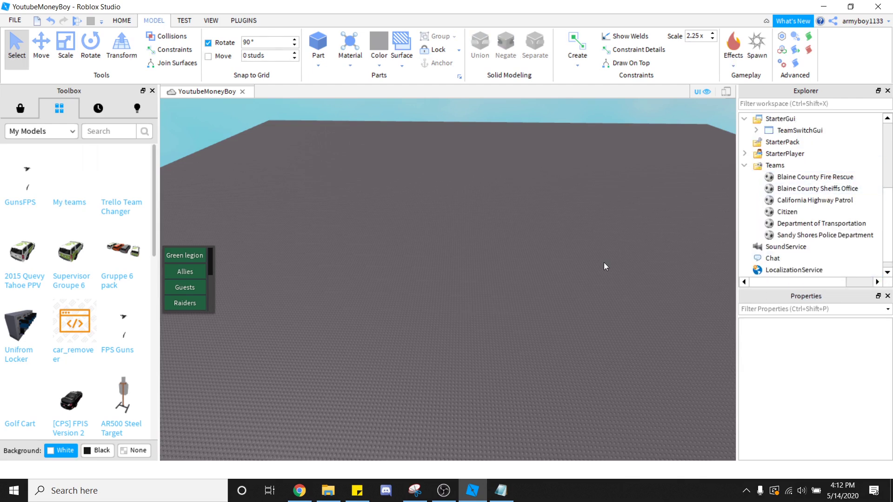
{"action": "right_click_drag", "start_coordinate": [604, 262], "coordinate": [489, 320]}
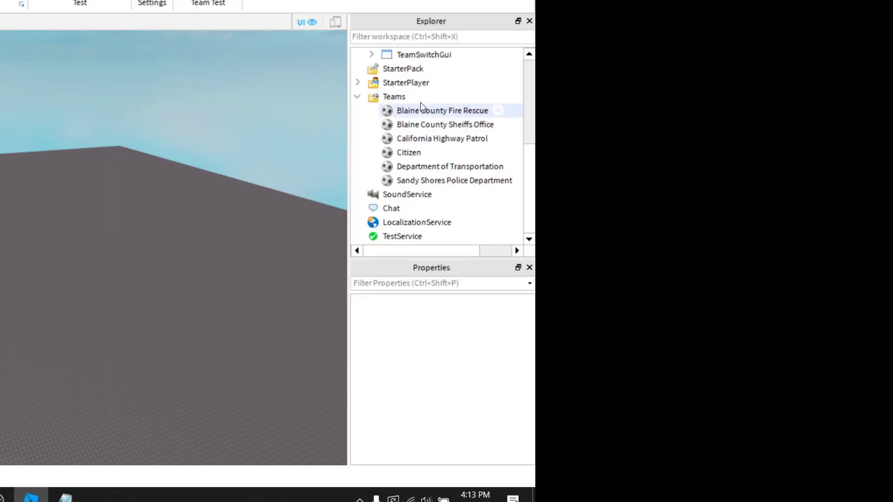
{"action": "left_click", "coordinate": [431, 112]}
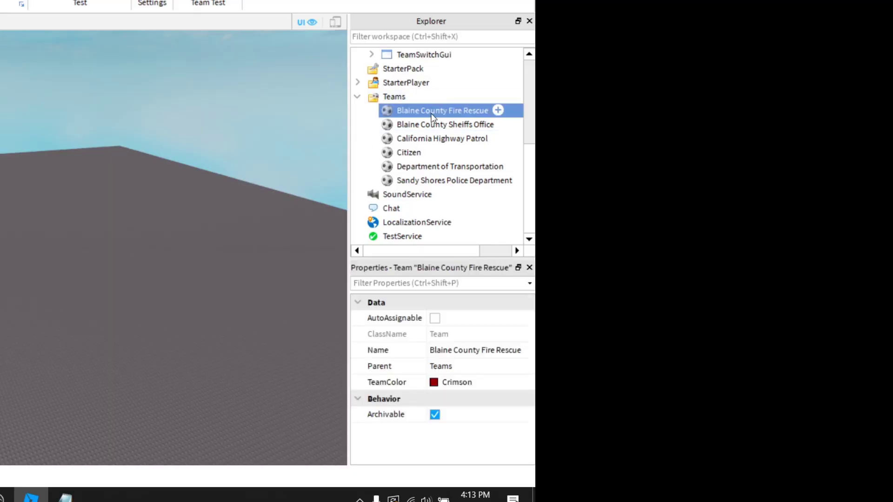
{"action": "left_click", "coordinate": [497, 351]}
{"action": "key", "text": "ctrl+c"}
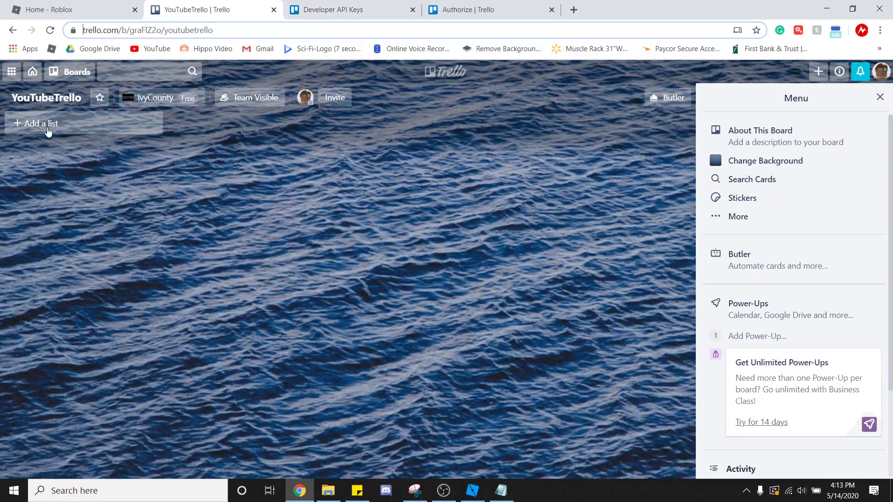
Add Trello lists named Blaine County Fire Rescue and Blaine County Sheiffs Office from the Studio team names
{"action": "left_click", "coordinate": [48, 132]}
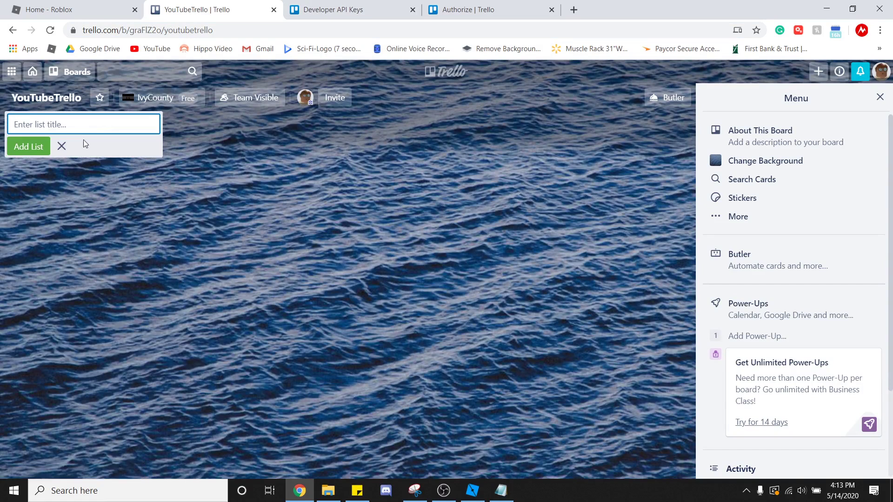
{"action": "key", "text": "ctrl+v"}
{"action": "left_click", "coordinate": [31, 152]}
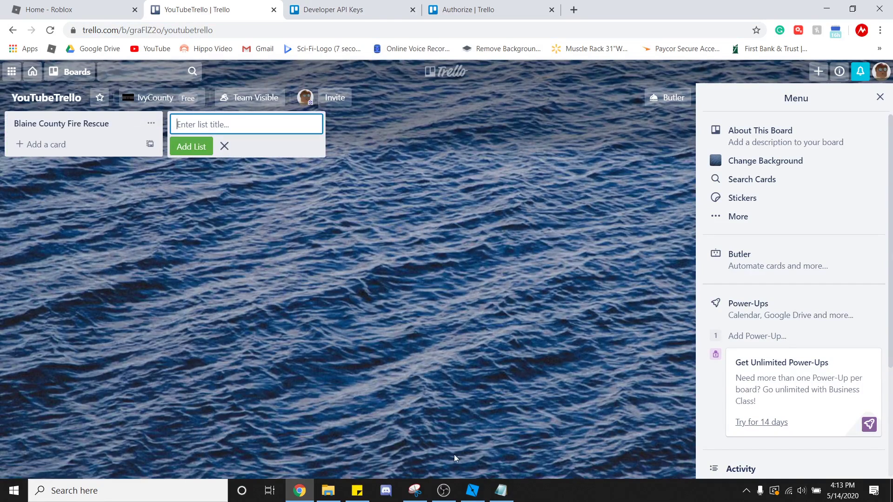
{"action": "left_click", "coordinate": [472, 491]}
{"action": "left_click", "coordinate": [817, 177]}
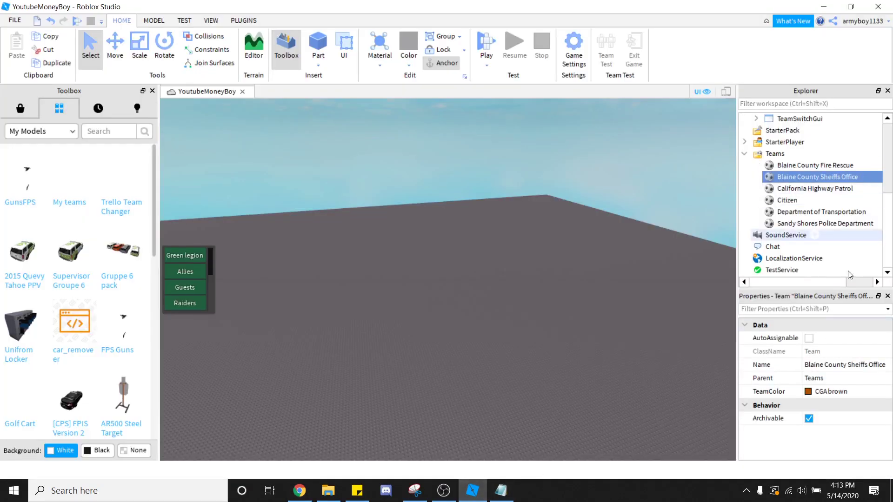
{"action": "left_click", "coordinate": [774, 365]}
{"action": "key", "text": "ctrl+c"}
{"action": "key", "text": "alt+Tab"}
{"action": "key", "text": "ctrl+v"}
{"action": "key", "text": "Return"}
Add lists named California Highway Patrol and Citizen, copied from the teams' Name properties
{"action": "key", "text": "alt+Tab"}
{"action": "left_click", "coordinate": [817, 188]}
{"action": "left_click", "coordinate": [774, 365]}
{"action": "key", "text": "ctrl+c"}
{"action": "left_click", "coordinate": [299, 490]}
{"action": "key", "text": "ctrl+v"}
{"action": "left_click", "coordinate": [353, 146]}
{"action": "left_click", "coordinate": [472, 491]}
{"action": "left_click", "coordinate": [787, 200]}
{"action": "left_click", "coordinate": [774, 364]}
{"action": "key", "text": "ctrl+c"}
{"action": "key", "text": "alt+Tab"}
{"action": "key", "text": "ctrl+v"}
{"action": "key", "text": "Return"}
Add lists named Department of Transportation and Sandy Shores Police Department, then stop adding lists
{"action": "left_click", "coordinate": [472, 491]}
{"action": "left_click", "coordinate": [809, 212]}
{"action": "left_click", "coordinate": [774, 365]}
{"action": "key", "text": "ctrl+c"}
{"action": "key", "text": "alt+Tab"}
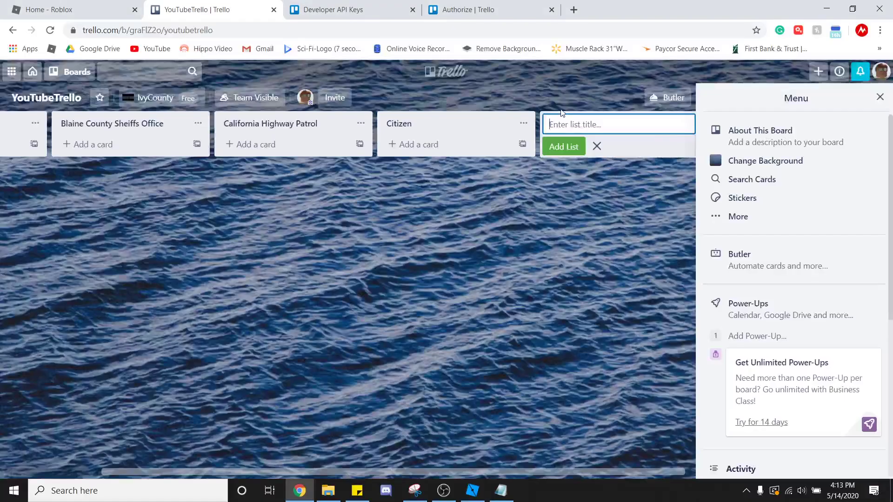
{"action": "key", "text": "ctrl+v"}
{"action": "key", "text": "Return"}
{"action": "left_click", "coordinate": [472, 491]}
{"action": "left_click", "coordinate": [825, 223]}
{"action": "left_click", "coordinate": [774, 364]}
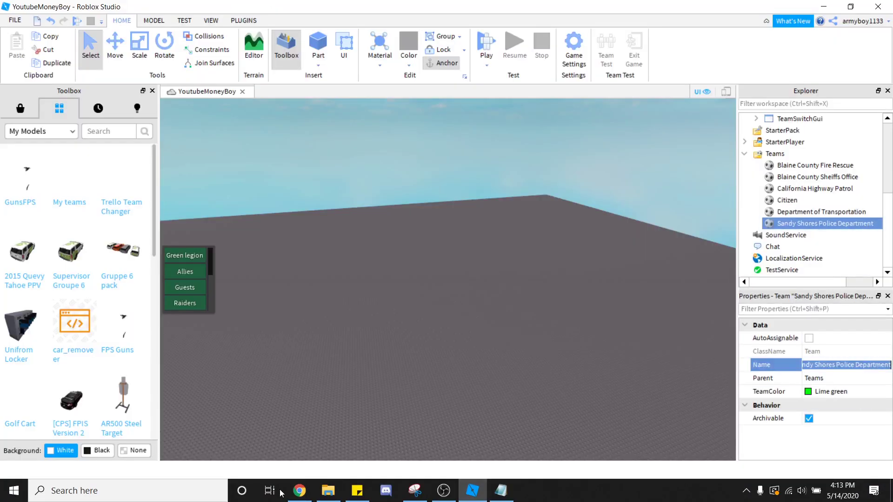
{"action": "key", "text": "ctrl+c"}
{"action": "key", "text": "alt+Tab"}
{"action": "key", "text": "ctrl+v"}
{"action": "key", "text": "Return"}
{"action": "left_click", "coordinate": [418, 467]}
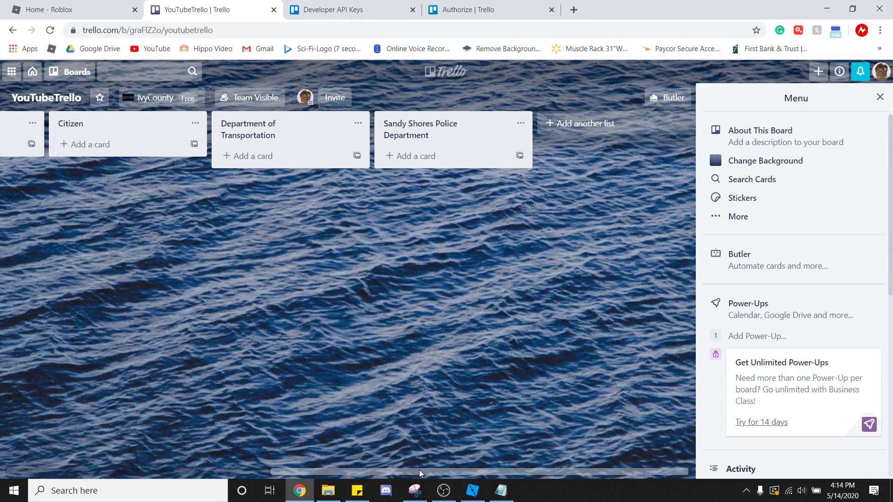
{"action": "left_click_drag", "start_coordinate": [417, 470], "coordinate": [408, 473]}
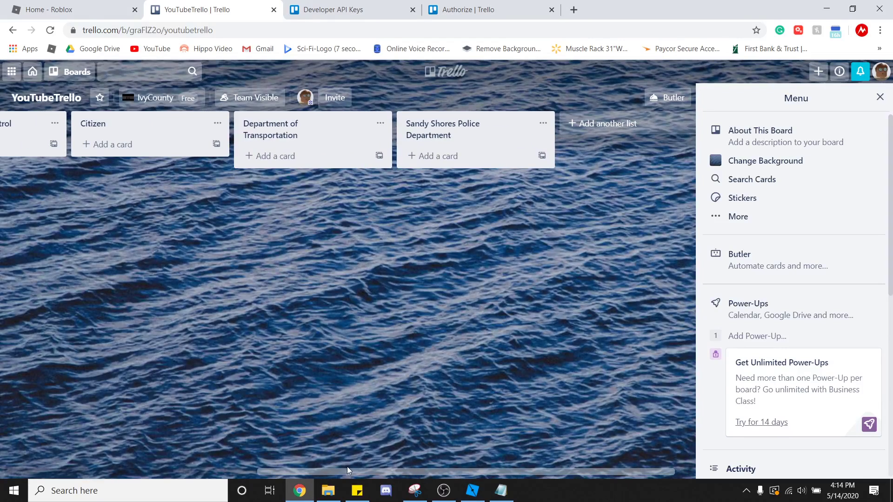
{"action": "left_click_drag", "start_coordinate": [347, 468], "coordinate": [238, 314]}
Add a card with the player's username to the Blaine County Fire Rescue list and copy its title
{"action": "left_click", "coordinate": [879, 97]}
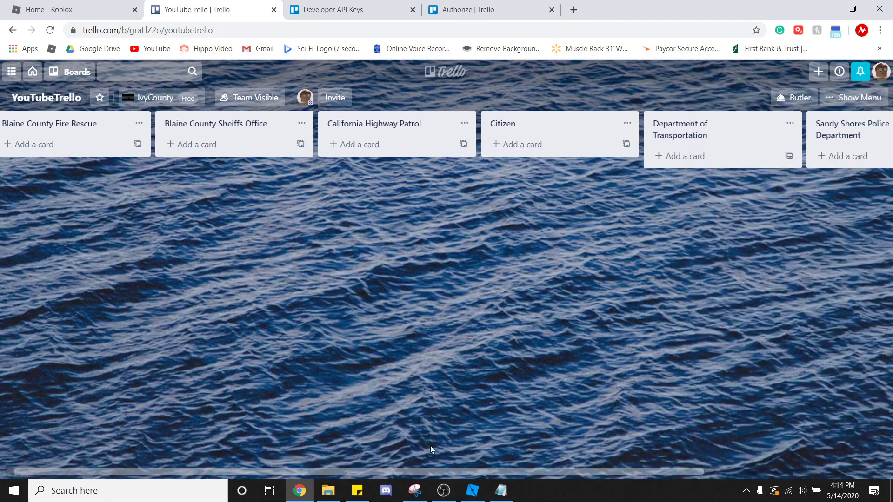
{"action": "left_click_drag", "start_coordinate": [426, 472], "coordinate": [195, 302]}
{"action": "left_click", "coordinate": [86, 154]}
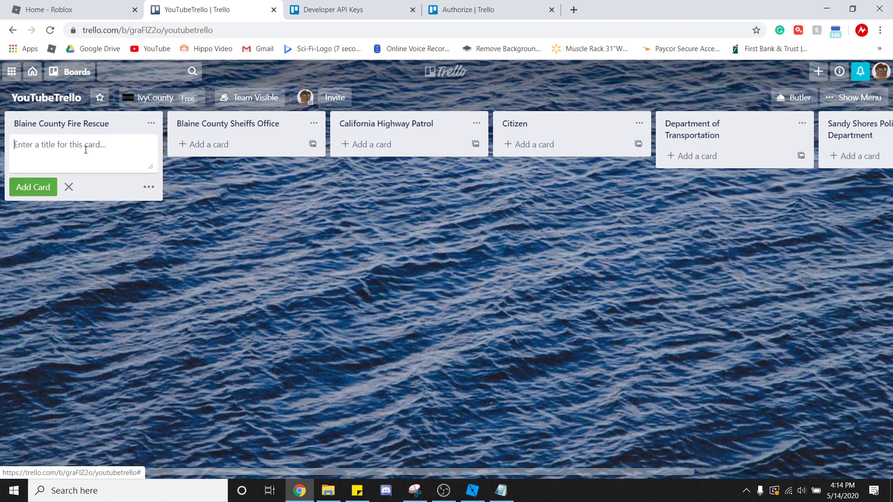
{"action": "type", "text": "armyboy1133"}
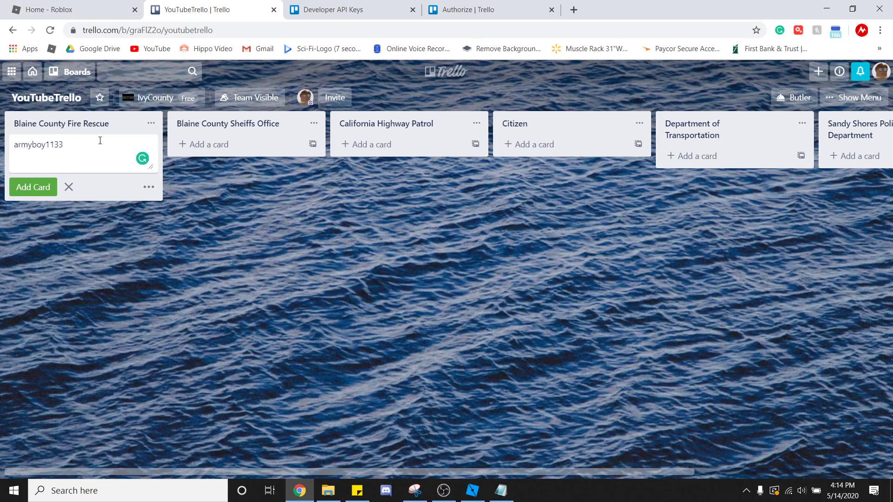
{"action": "key", "text": "Return"}
{"action": "key", "text": "Escape"}
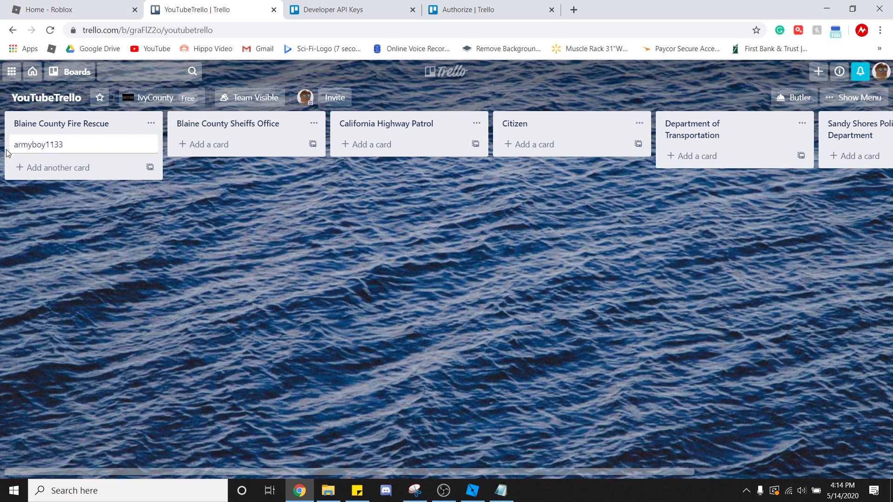
{"action": "left_click", "coordinate": [116, 146]}
{"action": "left_click", "coordinate": [321, 106]}
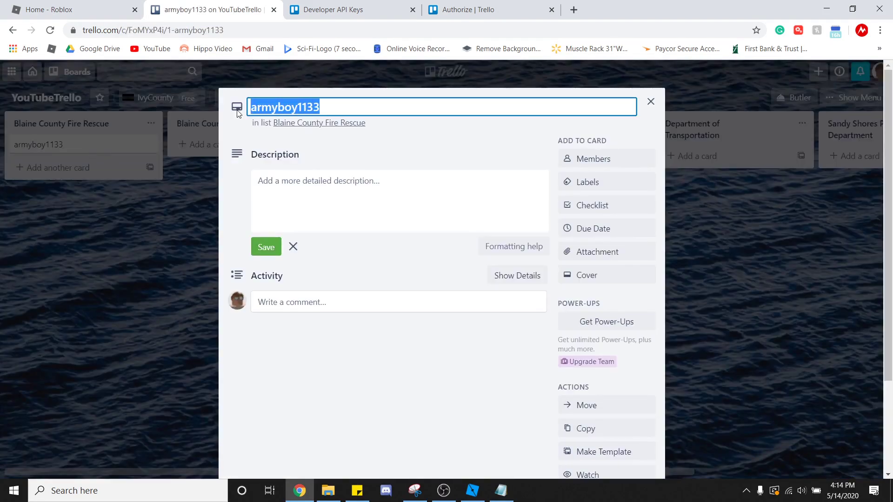
{"action": "left_click", "coordinate": [150, 217]}
{"action": "left_click", "coordinate": [194, 165]}
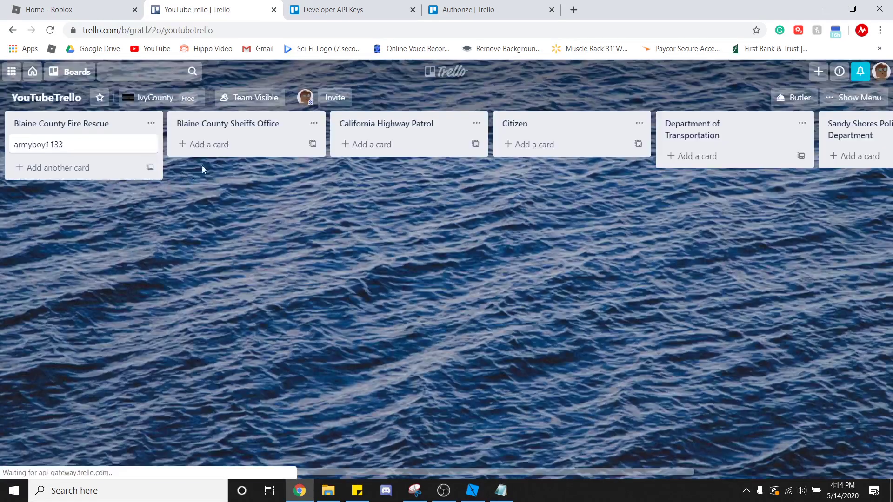
Paste username cards into the Sheiffs Office, California Highway Patrol, Citizen and Department of Transportation lists
{"action": "left_click", "coordinate": [196, 144]}
{"action": "key", "text": "ctrl+v"}
{"action": "key", "text": "Return"}
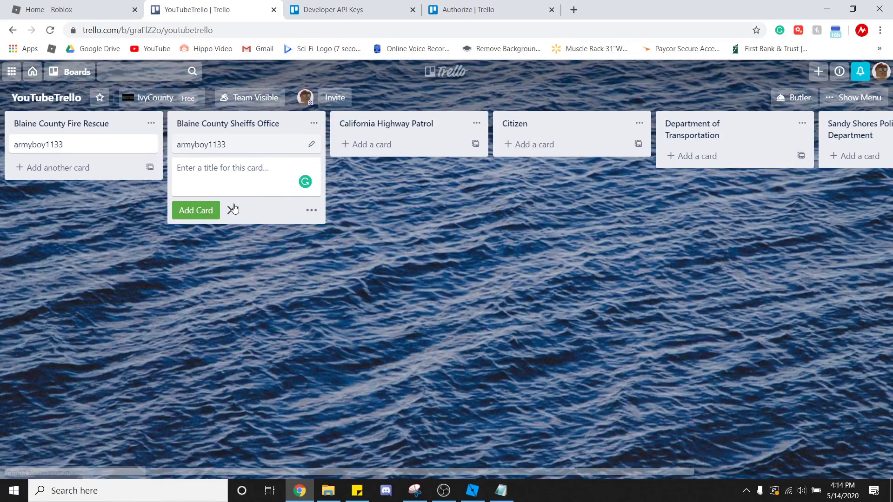
{"action": "left_click", "coordinate": [231, 210]}
{"action": "left_click", "coordinate": [372, 145]}
{"action": "key", "text": "ctrl+v"}
{"action": "key", "text": "Return"}
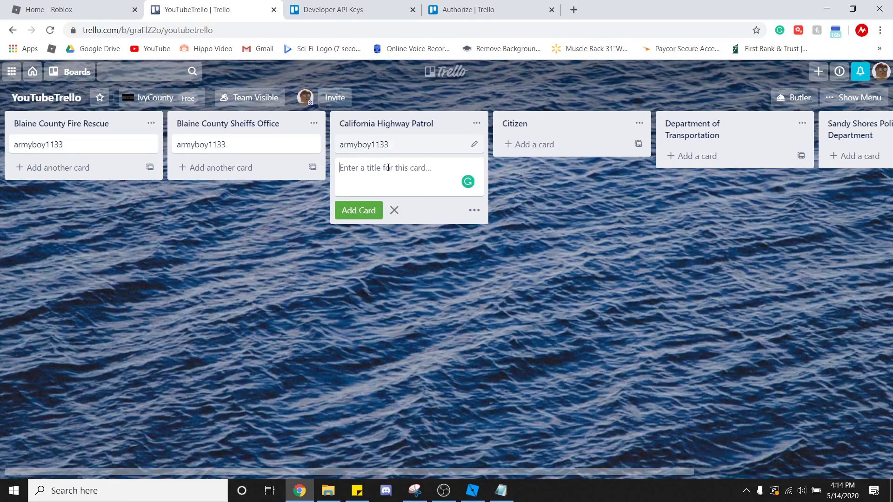
{"action": "left_click", "coordinate": [533, 144]}
{"action": "key", "text": "ctrl+v"}
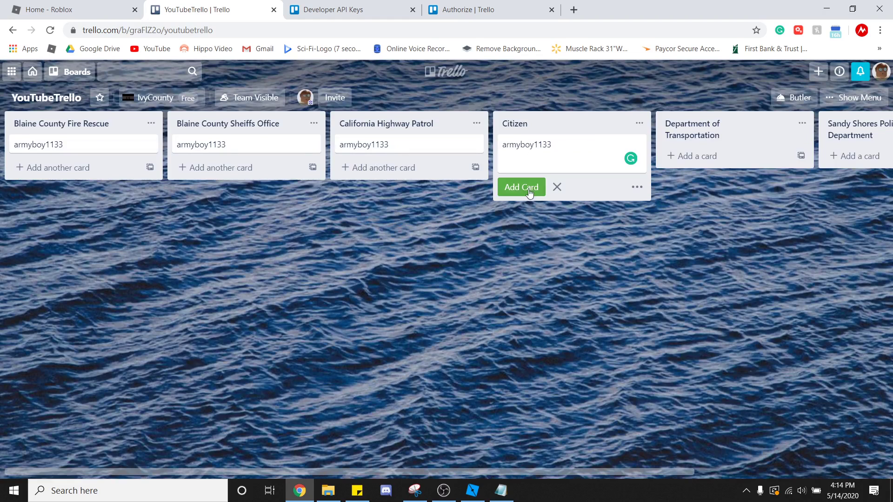
{"action": "left_click", "coordinate": [522, 187]}
{"action": "left_click", "coordinate": [704, 157]}
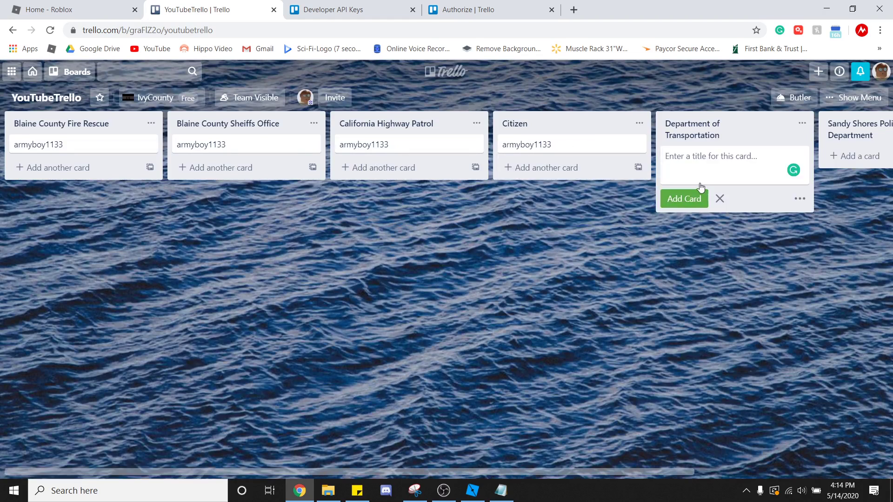
{"action": "key", "text": "ctrl+v"}
{"action": "key", "text": "Return"}
{"action": "left_click", "coordinate": [719, 222]}
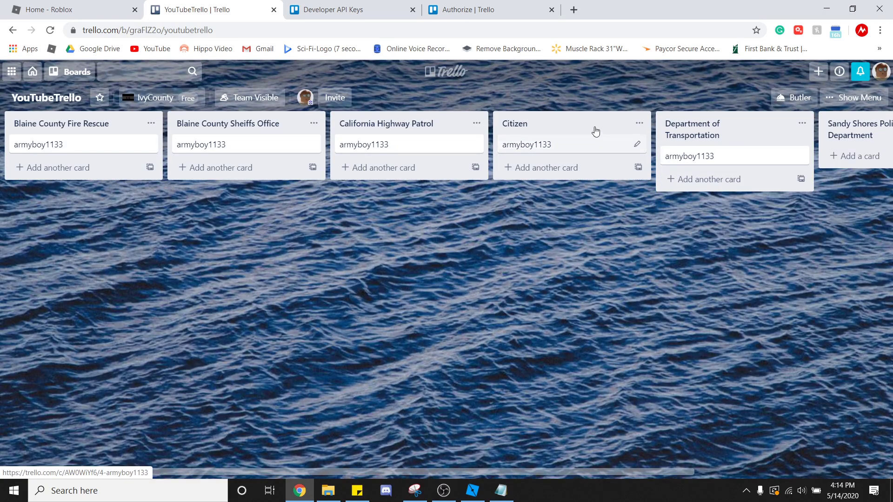
Archive the Citizen list and move the Transportation username card into Sandy Shores Police Department
{"action": "left_click", "coordinate": [577, 124]}
{"action": "left_click", "coordinate": [636, 124]}
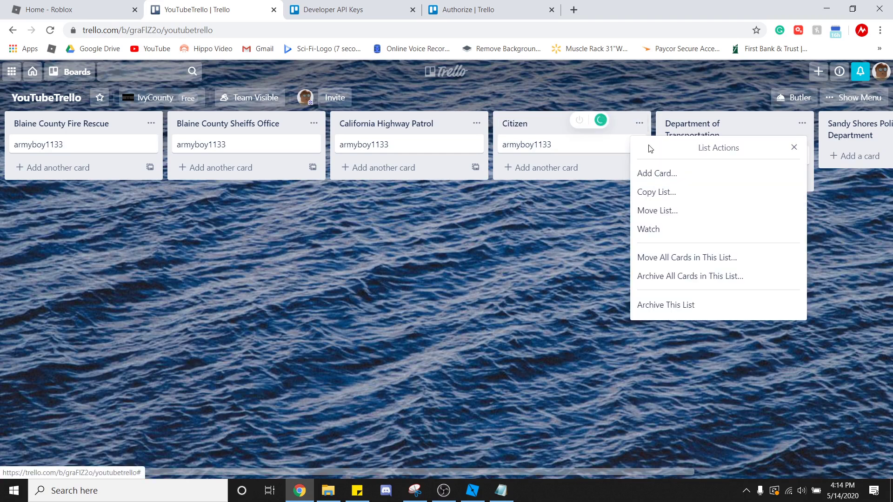
{"action": "left_click", "coordinate": [666, 304]}
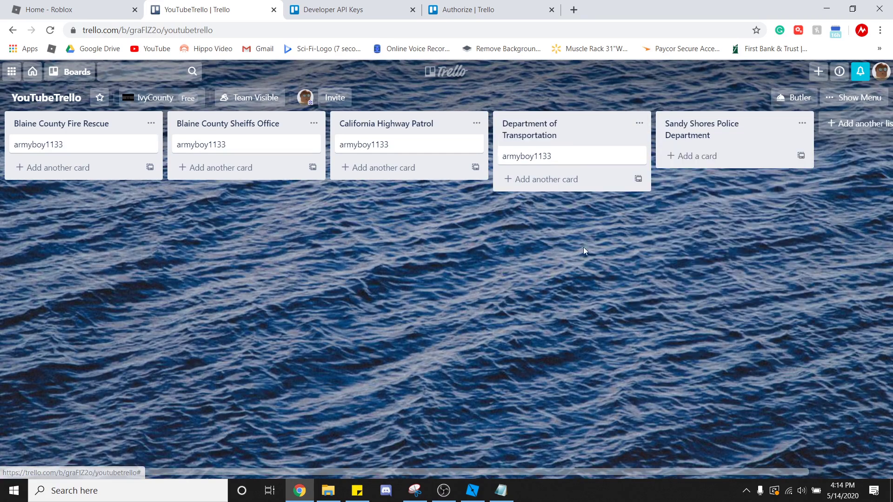
{"action": "left_click", "coordinate": [724, 155]}
{"action": "left_click", "coordinate": [586, 271]}
{"action": "left_click_drag", "start_coordinate": [579, 165], "coordinate": [688, 160]}
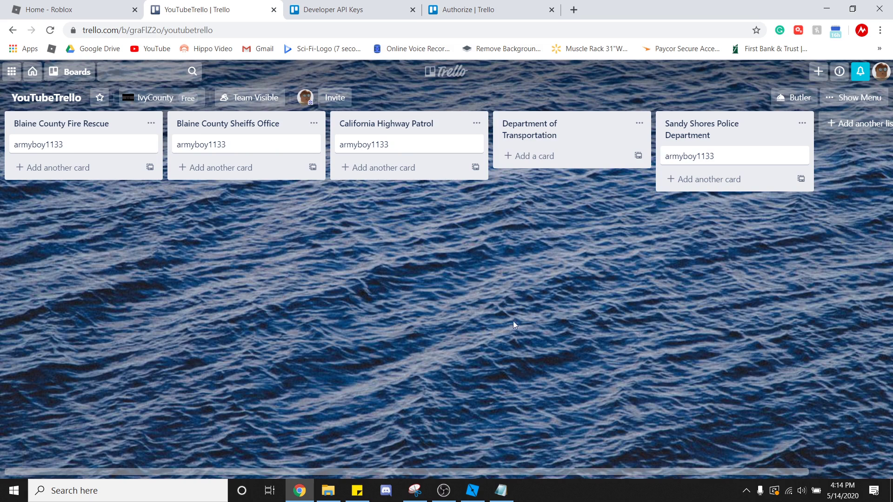
{"action": "left_click", "coordinate": [472, 490]}
Insert a SpawnLocation onto the YoutubeMoneyBoy baseplate with the Model tab's Spawn tool
{"action": "right_click_drag", "start_coordinate": [498, 303], "coordinate": [501, 246]}
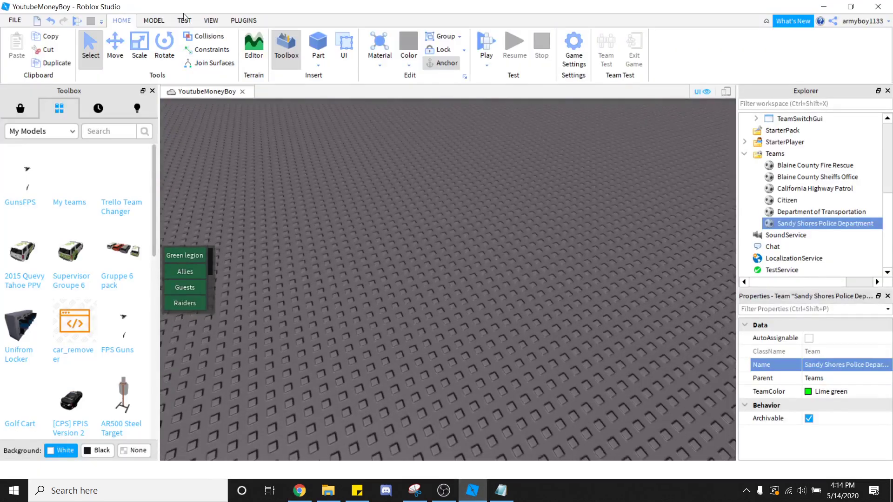
{"action": "left_click", "coordinate": [154, 21]}
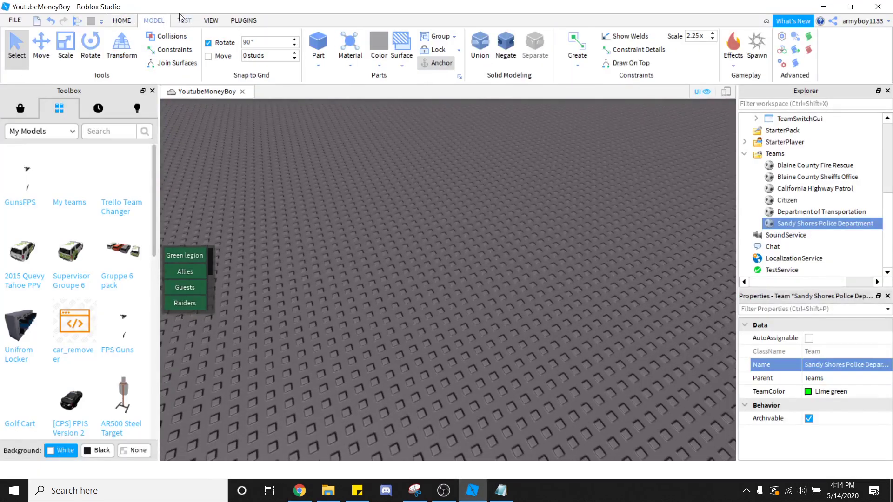
{"action": "left_click", "coordinate": [756, 47]}
{"action": "left_click", "coordinate": [565, 261]}
{"action": "right_click_drag", "start_coordinate": [535, 227], "coordinate": [621, 199]}
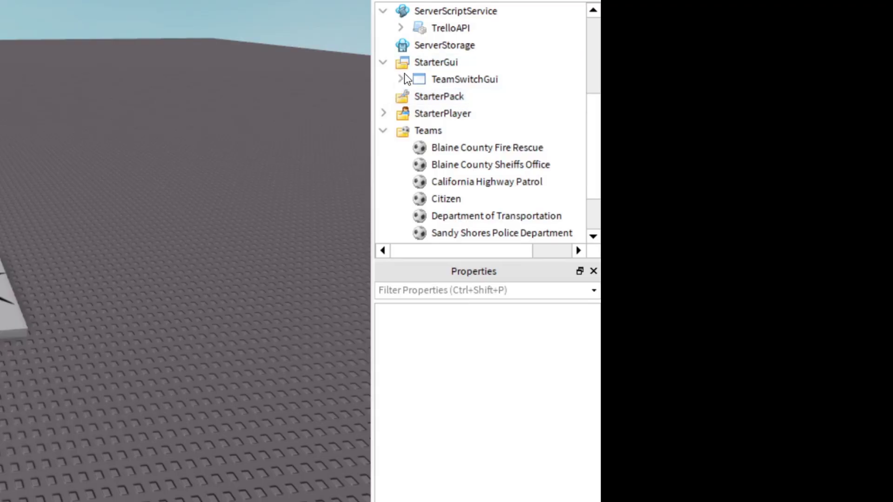
Expand TeamSwitchGui's MainFrame and copy the Department of Transportation team's full name
{"action": "left_click", "coordinate": [756, 165]}
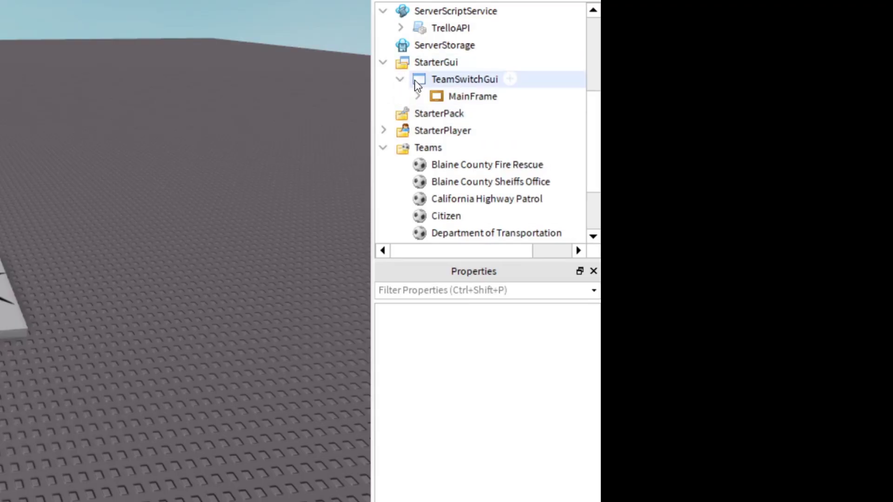
{"action": "left_click", "coordinate": [418, 96]}
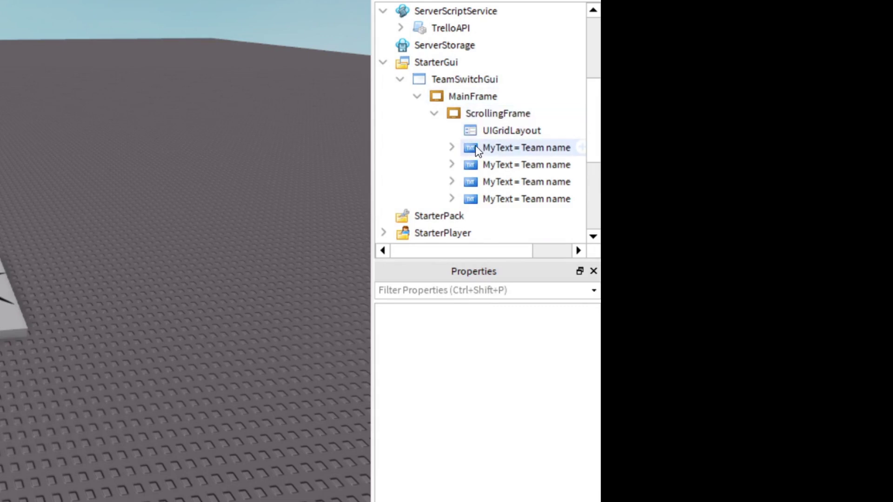
{"action": "left_click", "coordinate": [259, 171]}
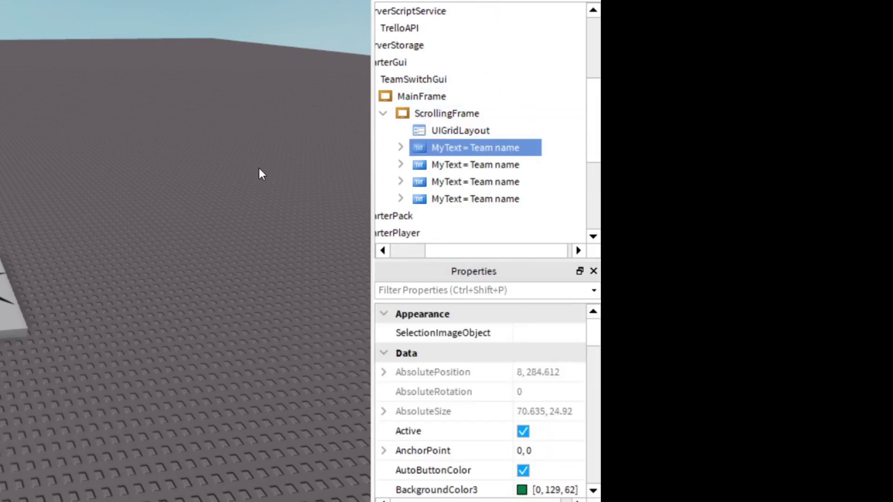
{"action": "left_click", "coordinate": [436, 154]}
{"action": "scroll", "coordinate": [439, 164], "scroll_direction": "down", "scroll_amount": 3}
{"action": "left_click_drag", "start_coordinate": [473, 250], "coordinate": [441, 237]}
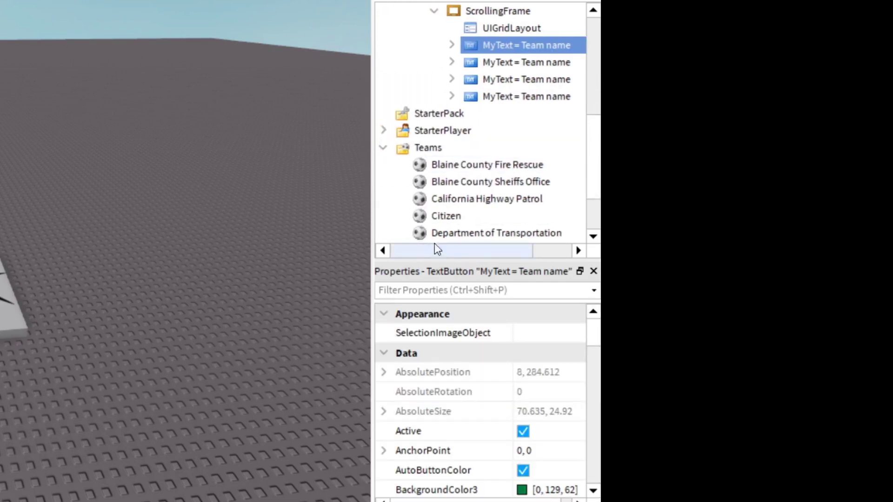
{"action": "left_click", "coordinate": [440, 234]}
{"action": "scroll", "coordinate": [455, 224], "scroll_direction": "down", "scroll_amount": 2}
{"action": "left_click", "coordinate": [540, 372]}
{"action": "key", "text": "ctrl+c"}
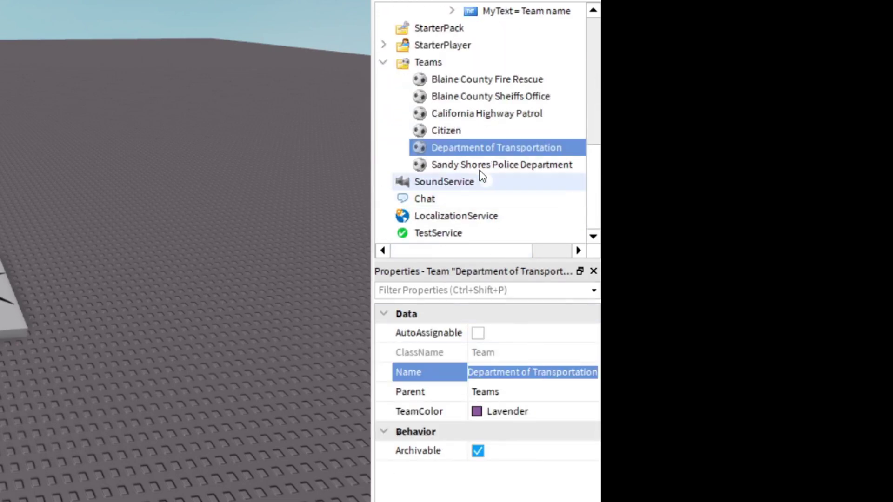
Rename the first MyText team button to Department of Transportation
{"action": "scroll", "coordinate": [488, 140], "scroll_direction": "up", "scroll_amount": 3}
{"action": "right_click", "coordinate": [495, 117]}
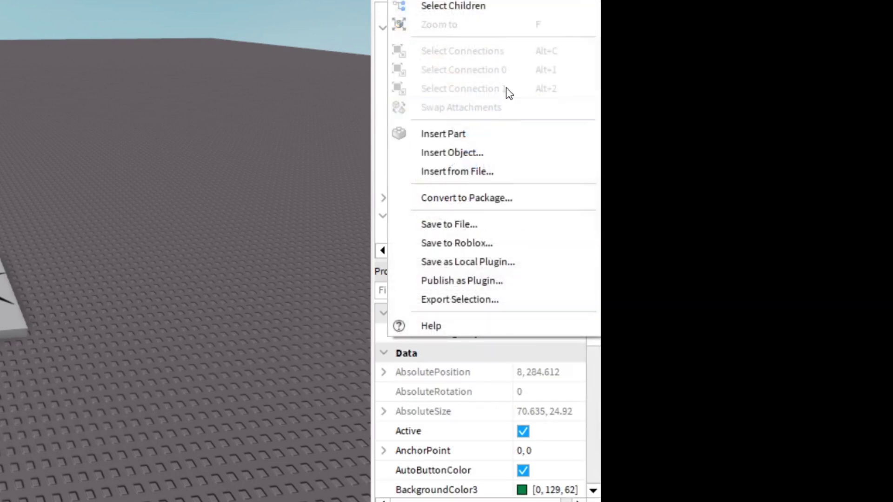
{"action": "key", "text": "Escape"}
{"action": "key", "text": "F2"}
{"action": "key", "text": "ctrl+v"}
{"action": "key", "text": "Return"}
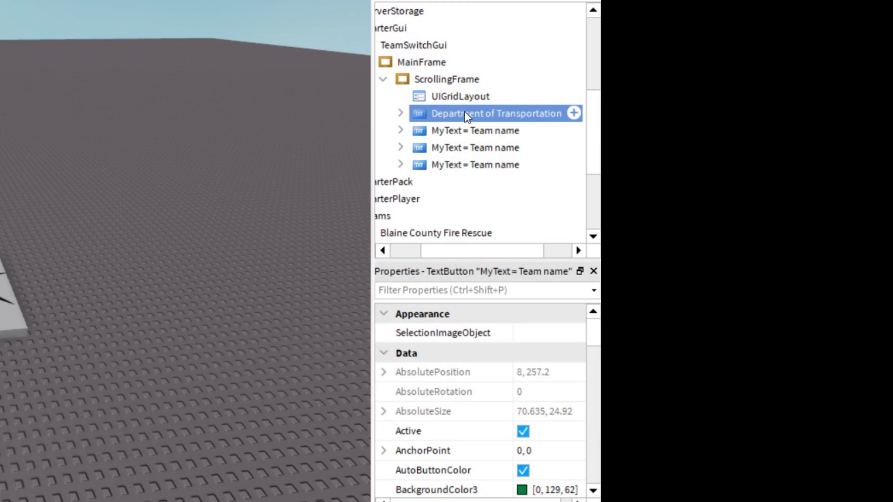
Set the Department of Transportation button's Text property, then reselect the button to review it
{"action": "scroll", "coordinate": [509, 398], "scroll_direction": "down", "scroll_amount": 8}
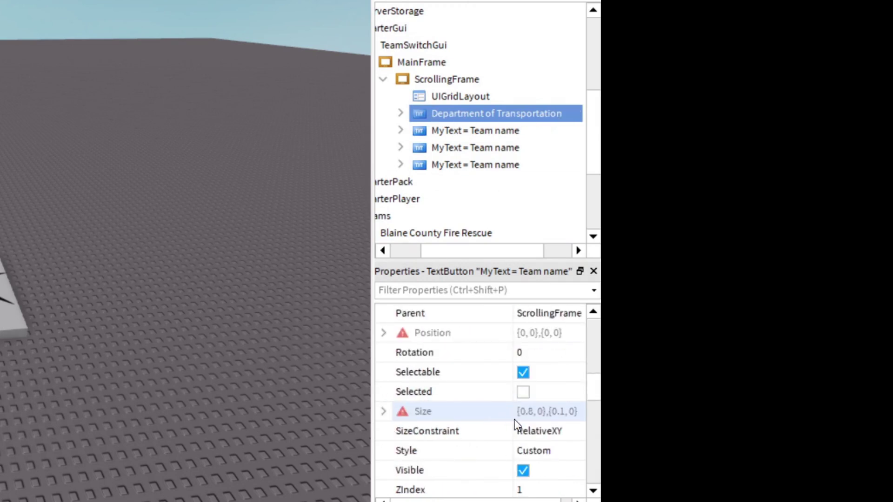
{"action": "scroll", "coordinate": [507, 393], "scroll_direction": "down", "scroll_amount": 2}
{"action": "left_click", "coordinate": [543, 470]}
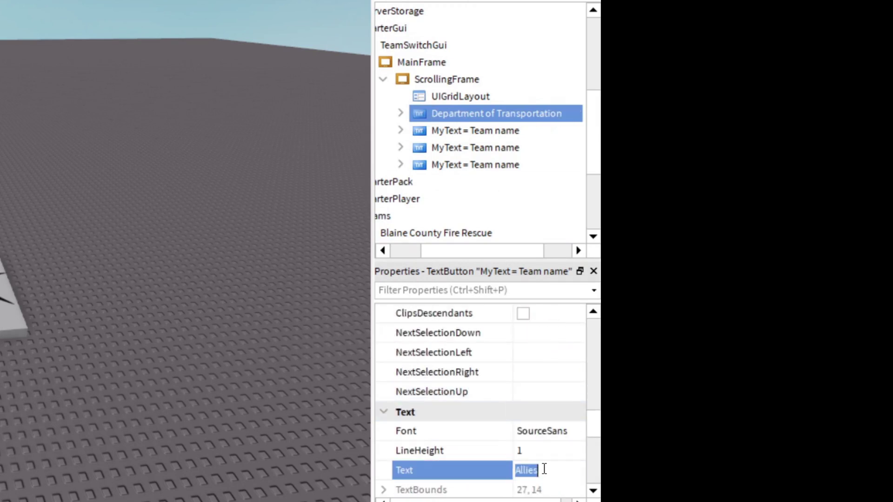
{"action": "key", "text": "ctrl+v"}
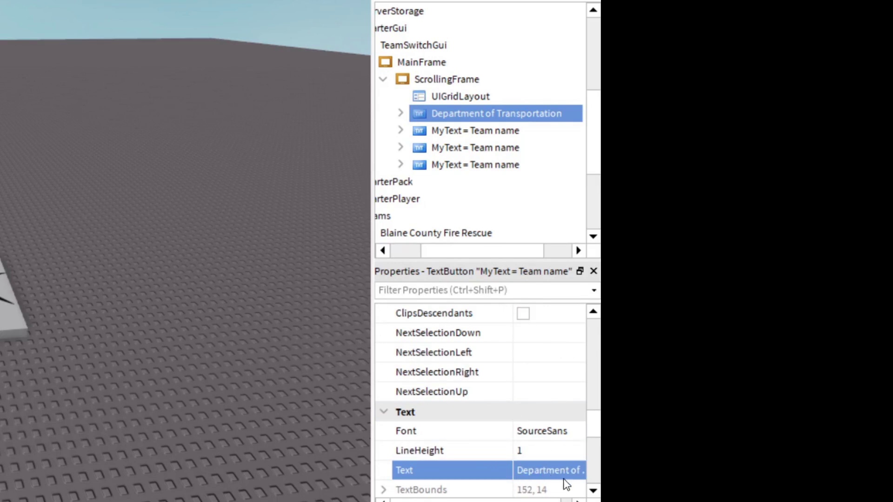
{"action": "left_click", "coordinate": [333, 282]}
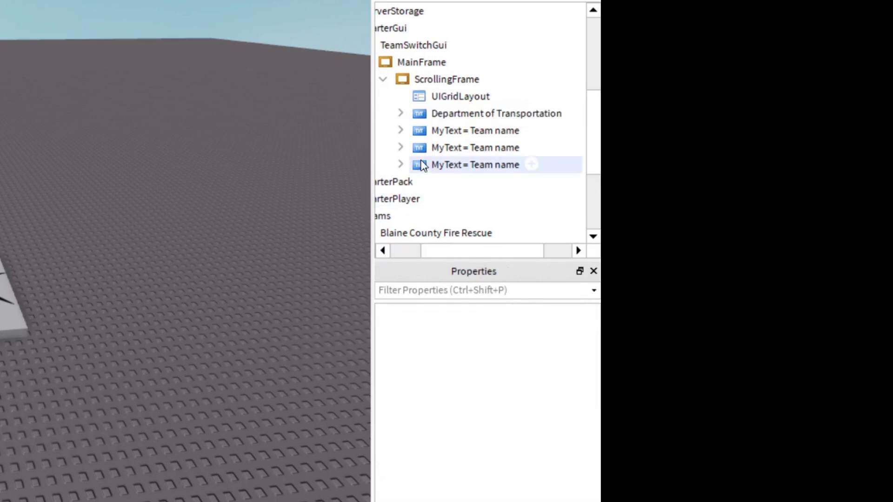
{"action": "scroll", "coordinate": [442, 125], "scroll_direction": "down", "scroll_amount": 3}
{"action": "scroll", "coordinate": [442, 120], "scroll_direction": "up", "scroll_amount": 4}
{"action": "left_click", "coordinate": [461, 170]}
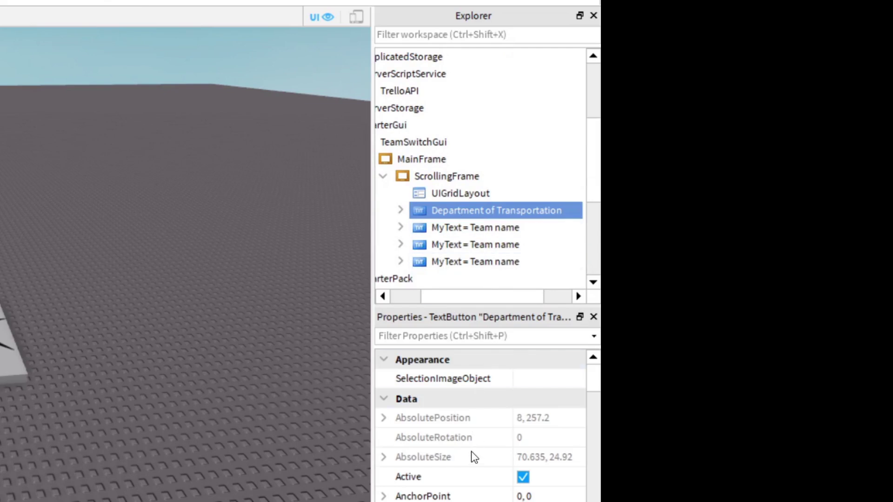
{"action": "scroll", "coordinate": [478, 423], "scroll_direction": "down", "scroll_amount": 4}
{"action": "scroll", "coordinate": [487, 475], "scroll_direction": "down", "scroll_amount": 6}
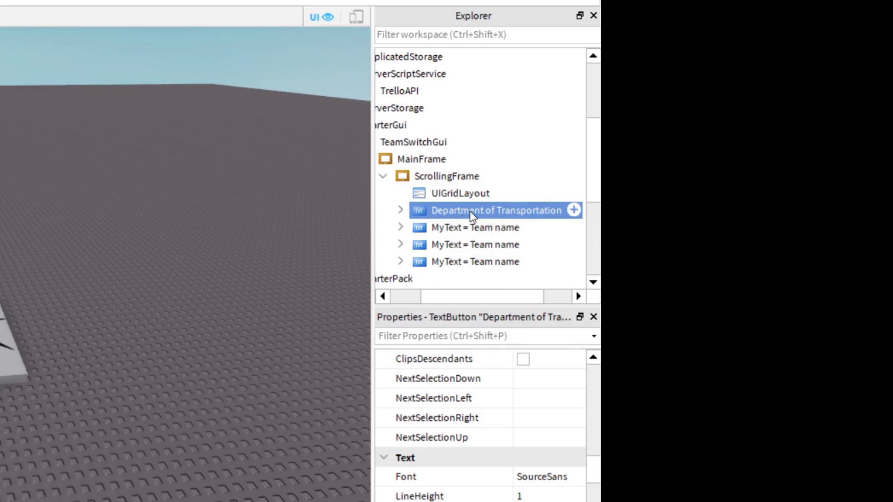
{"action": "scroll", "coordinate": [489, 232], "scroll_direction": "down", "scroll_amount": 3}
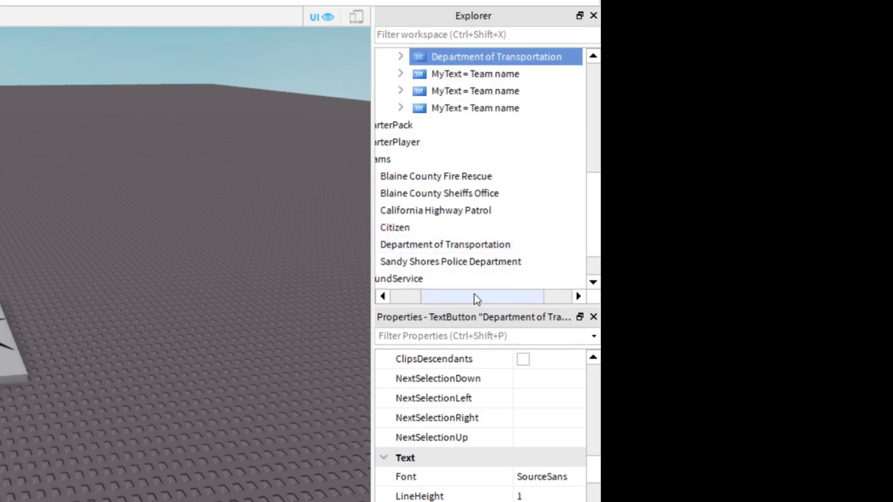
{"action": "left_click_drag", "start_coordinate": [474, 296], "coordinate": [436, 296]}
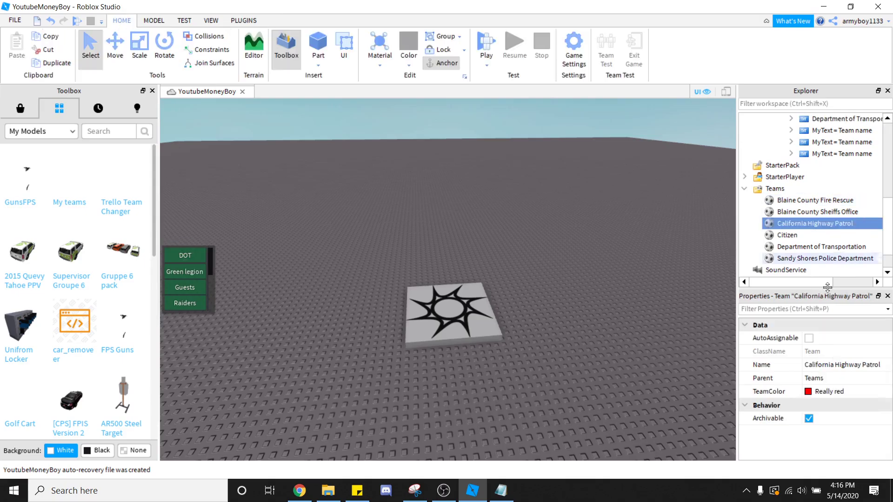
Rename a team button to California Highway Patrol and set its text to CHP
{"action": "left_click", "coordinate": [479, 210]}
{"action": "key", "text": "ctrl+c"}
{"action": "key", "text": "F2"}
{"action": "scroll", "coordinate": [800, 251], "scroll_direction": "up", "scroll_amount": 1}
{"action": "left_click", "coordinate": [818, 165]}
{"action": "key", "text": "F2"}
{"action": "key", "text": "ctrl+v"}
{"action": "key", "text": "Return"}
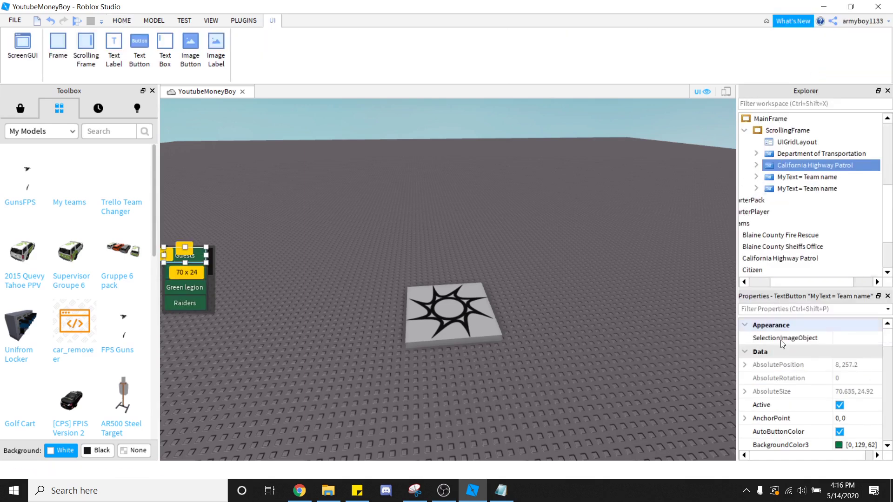
{"action": "scroll", "coordinate": [846, 412], "scroll_direction": "down", "scroll_amount": 5}
{"action": "left_click", "coordinate": [845, 431]}
{"action": "type", "text": "CHP"}
{"action": "key", "text": "Return"}
Rename the next button to Sandy Shores Police Department with button text SSPD
{"action": "scroll", "coordinate": [790, 223], "scroll_direction": "down", "scroll_amount": 2}
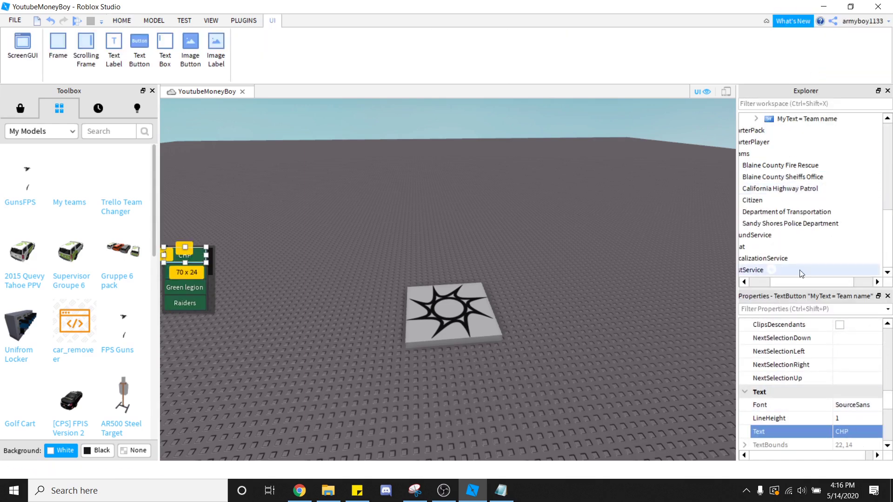
{"action": "left_click", "coordinate": [783, 225]}
{"action": "key", "text": "F2"}
{"action": "key", "text": "ctrl+c"}
{"action": "scroll", "coordinate": [790, 218], "scroll_direction": "up", "scroll_amount": 2}
{"action": "right_click", "coordinate": [804, 177]}
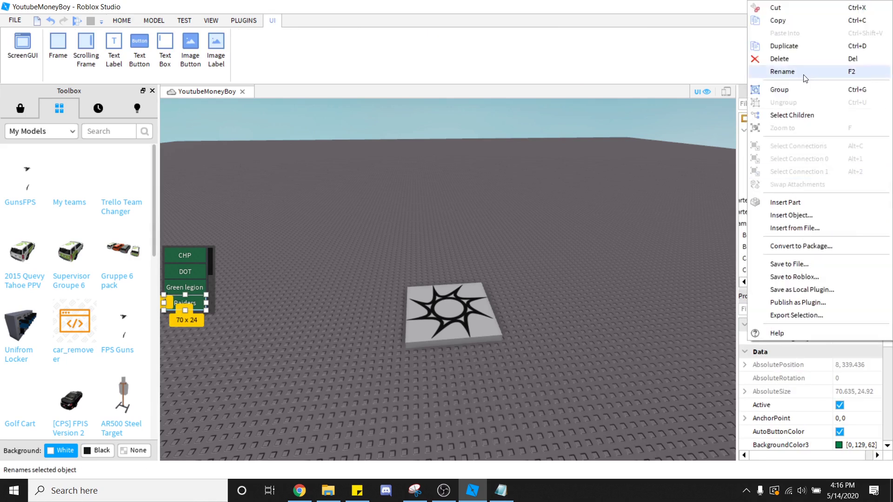
{"action": "left_click", "coordinate": [753, 75]}
{"action": "key", "text": "ctrl+v"}
{"action": "scroll", "coordinate": [790, 186], "scroll_direction": "down", "scroll_amount": 1}
Rename the last remaining button to Citizen and set its text to Civ
{"action": "scroll", "coordinate": [856, 409], "scroll_direction": "down", "scroll_amount": 5}
{"action": "left_click", "coordinate": [856, 430]}
{"action": "type", "text": "SSPD"}
{"action": "key", "text": "Return"}
{"action": "scroll", "coordinate": [825, 245], "scroll_direction": "down", "scroll_amount": 1}
{"action": "scroll", "coordinate": [818, 232], "scroll_direction": "left", "scroll_amount": 3}
{"action": "left_click", "coordinate": [786, 200]}
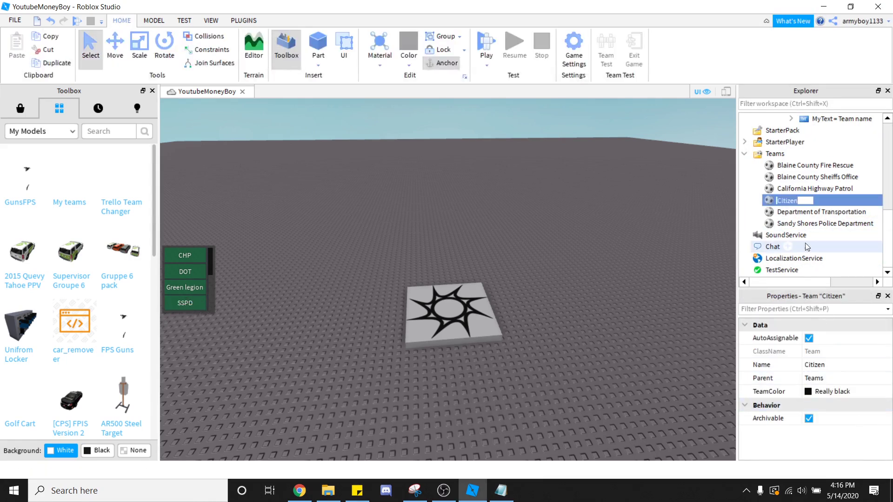
{"action": "double_click", "coordinate": [814, 365]}
{"action": "key", "text": "ctrl+c"}
{"action": "scroll", "coordinate": [814, 209], "scroll_direction": "up", "scroll_amount": 3}
{"action": "left_click", "coordinate": [819, 223]}
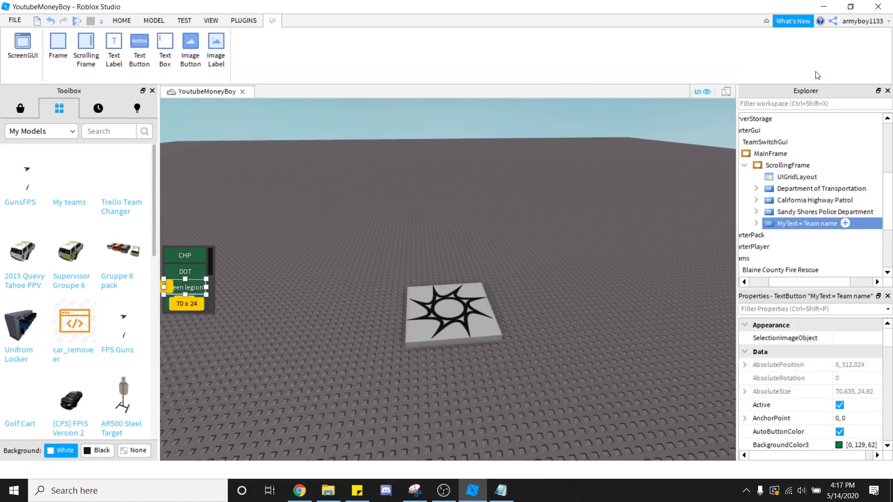
{"action": "key", "text": "F2"}
{"action": "key", "text": "ctrl+v"}
{"action": "key", "text": "Return"}
{"action": "scroll", "coordinate": [857, 406], "scroll_direction": "down", "scroll_amount": 15}
{"action": "left_click", "coordinate": [856, 391]}
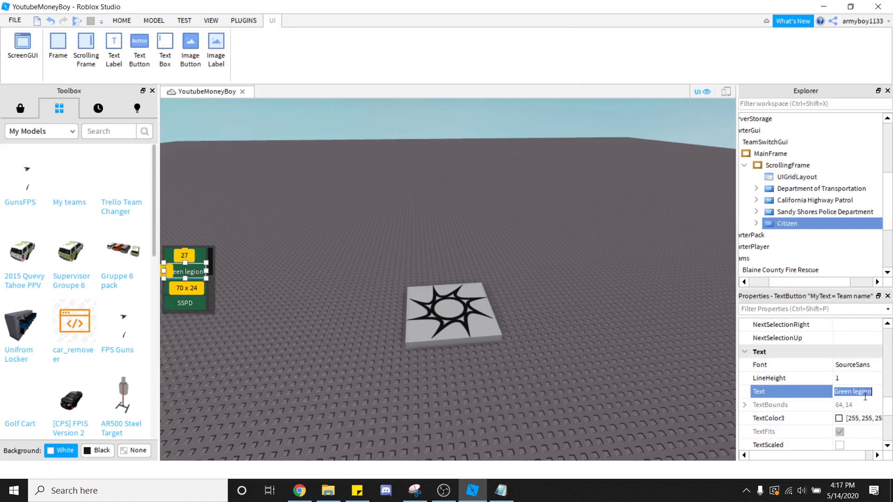
{"action": "type", "text": "Civ"}
{"action": "left_click", "coordinate": [584, 195]}
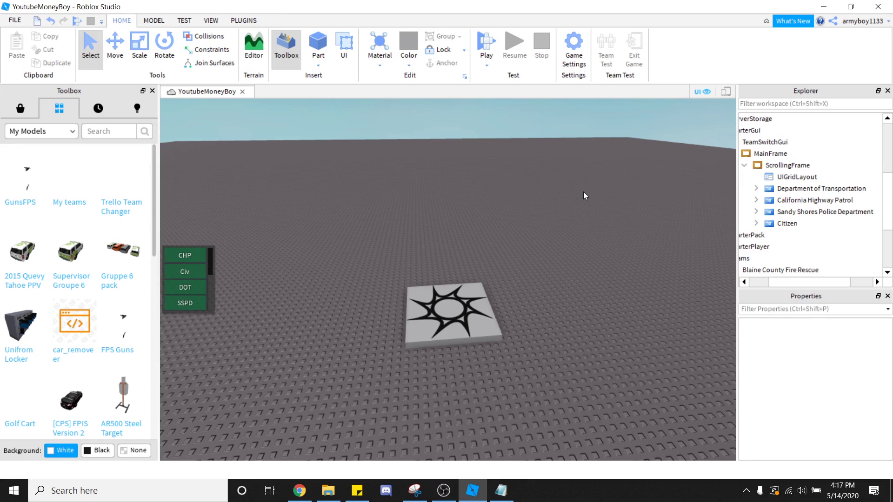
{"action": "scroll", "coordinate": [503, 208], "scroll_direction": "down", "scroll_amount": 3}
Start a playtest and use the CHP, then SSPD, buttons to switch the player's team
{"action": "left_click", "coordinate": [489, 47]}
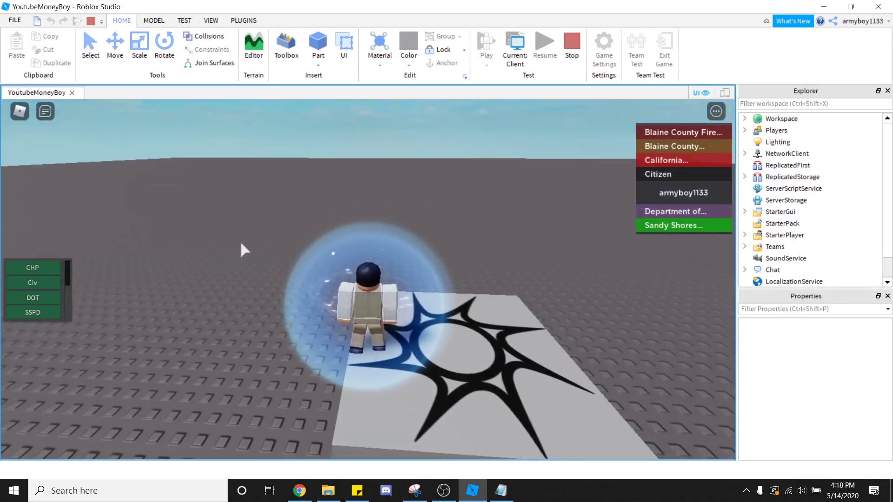
{"action": "left_click", "coordinate": [47, 269]}
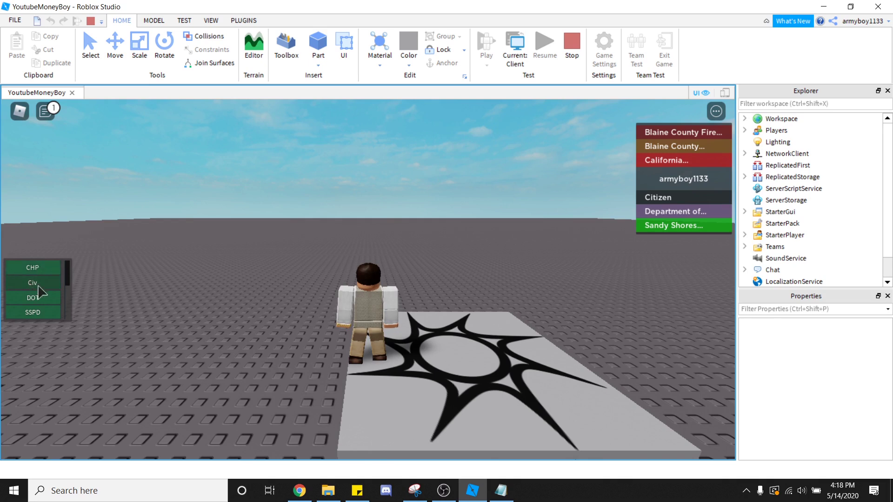
{"action": "left_click", "coordinate": [32, 312]}
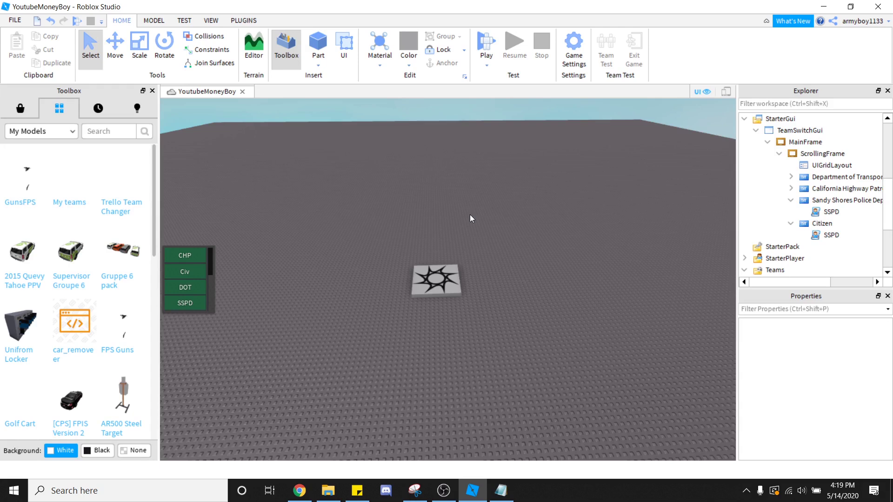
{"action": "left_click", "coordinate": [830, 212]}
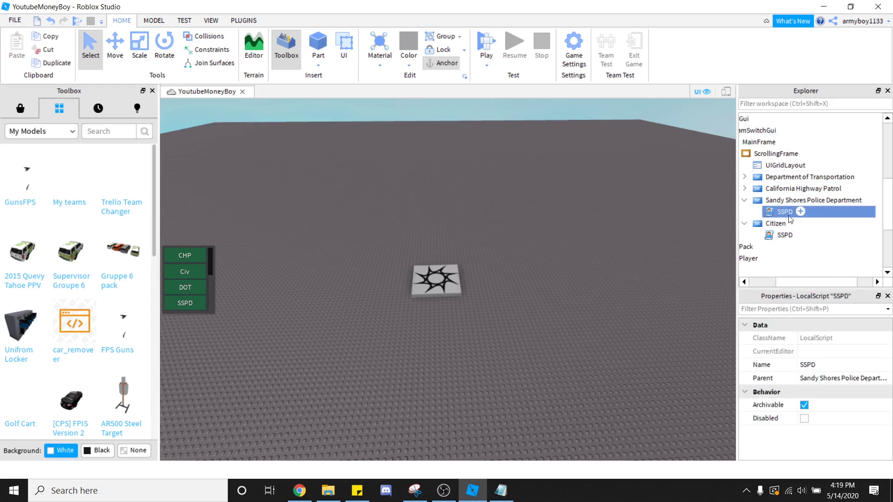
{"action": "left_click_drag", "start_coordinate": [804, 282], "coordinate": [778, 283]}
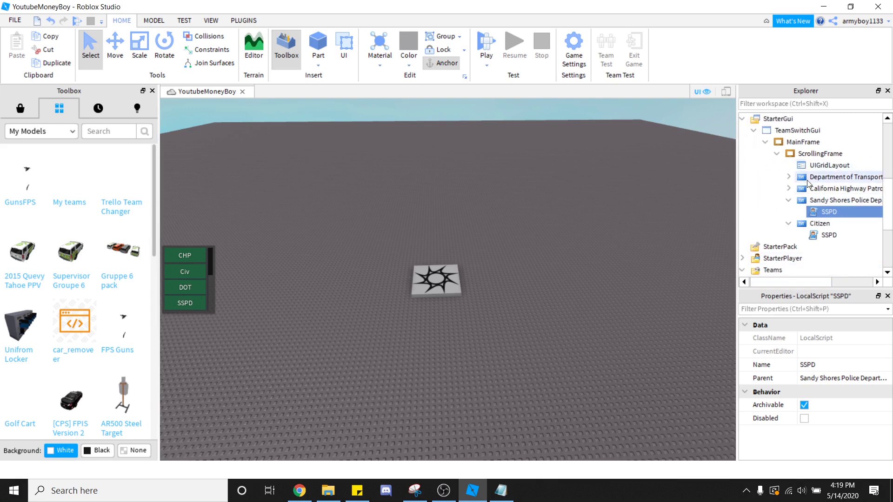
{"action": "left_click", "coordinate": [519, 218]}
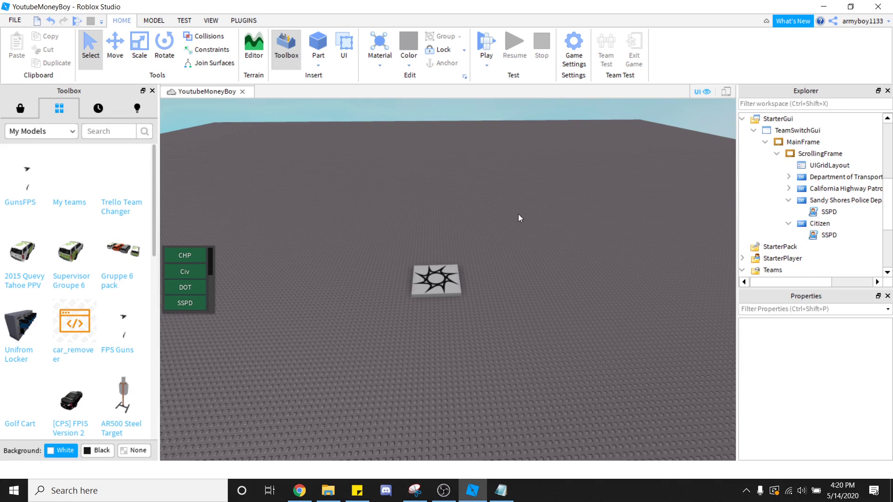
{"action": "key", "text": "w"}
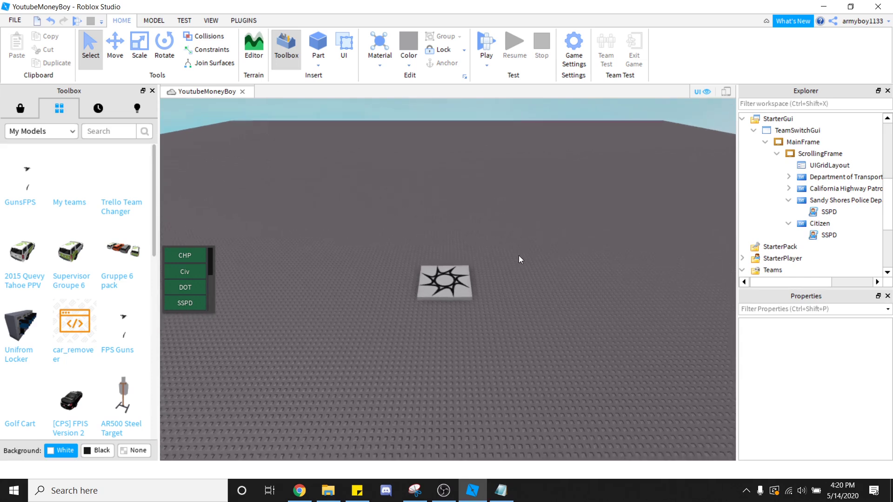